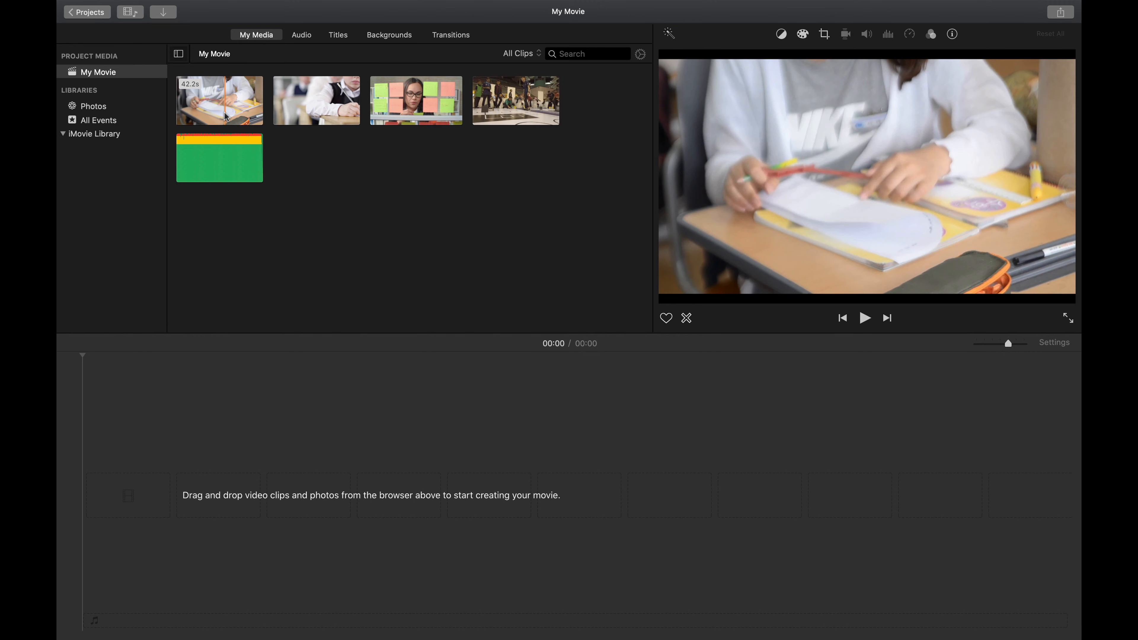
Step: Add the four video clips from the media browser to the timeline one after another
left_click_drag(252, 117, 280, 496)
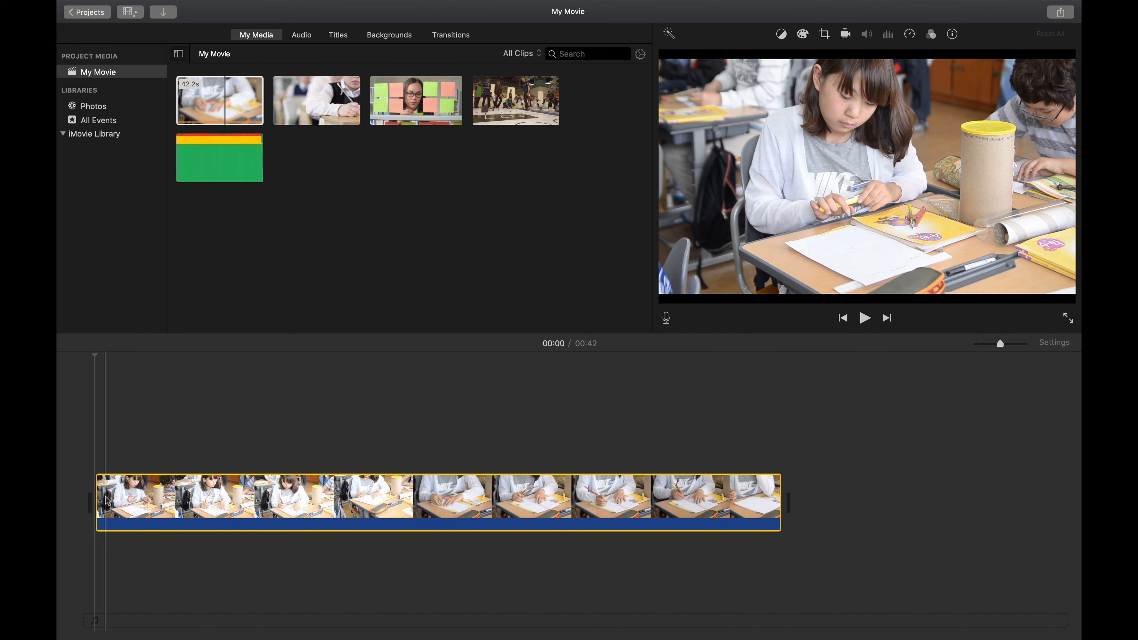
left_click_drag(293, 101, 808, 487)
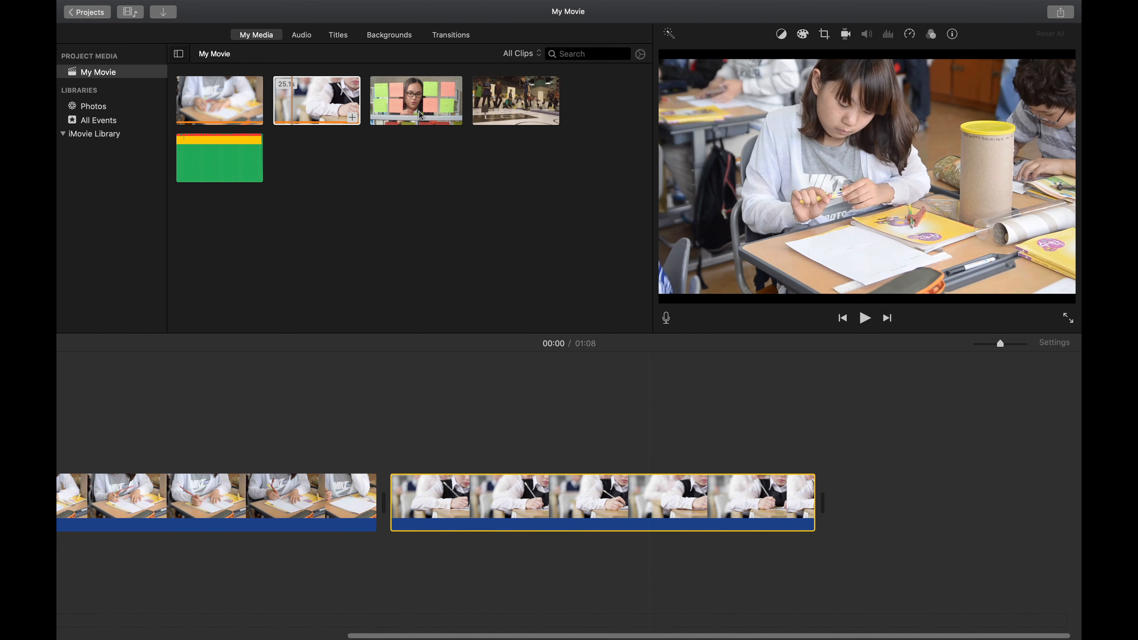
left_click_drag(410, 104, 889, 520)
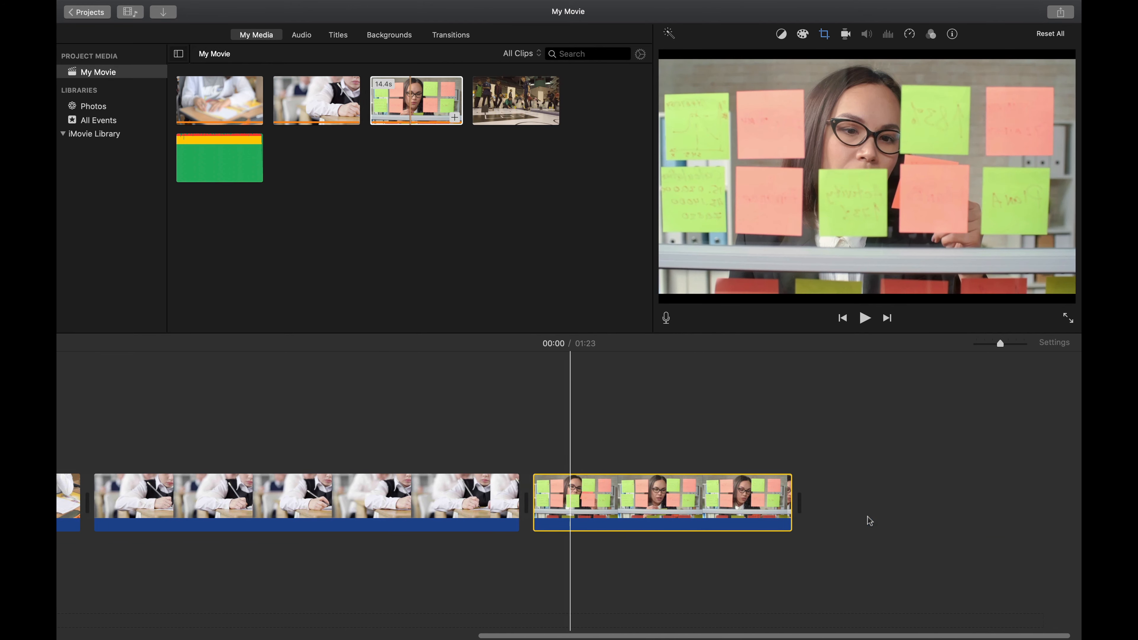
left_click_drag(545, 98, 861, 498)
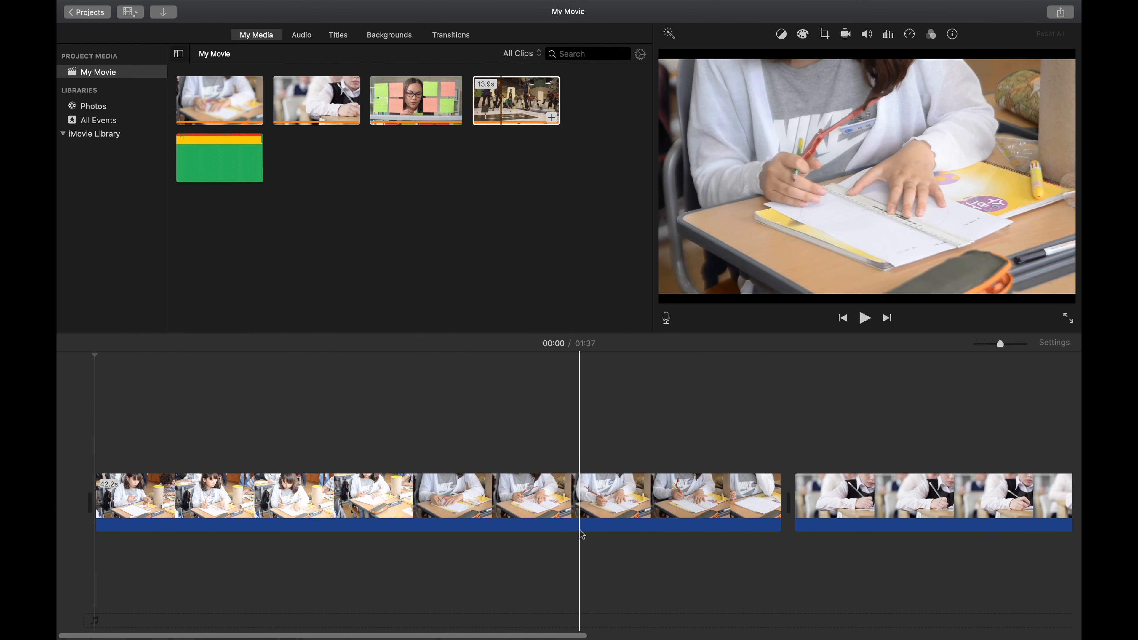
Step: Reorder the timeline so the robot competition clip follows the first classroom clip and the boy writing clip ends the movie
key("super+minus")
key("super+plus")
key("super+plus")
key("super+minus")
key("super+minus")
key("super+plus")
key("super+minus")
key("super+minus")
scroll(298, 466, "left", 1)
key("super+plus")
key("super+plus")
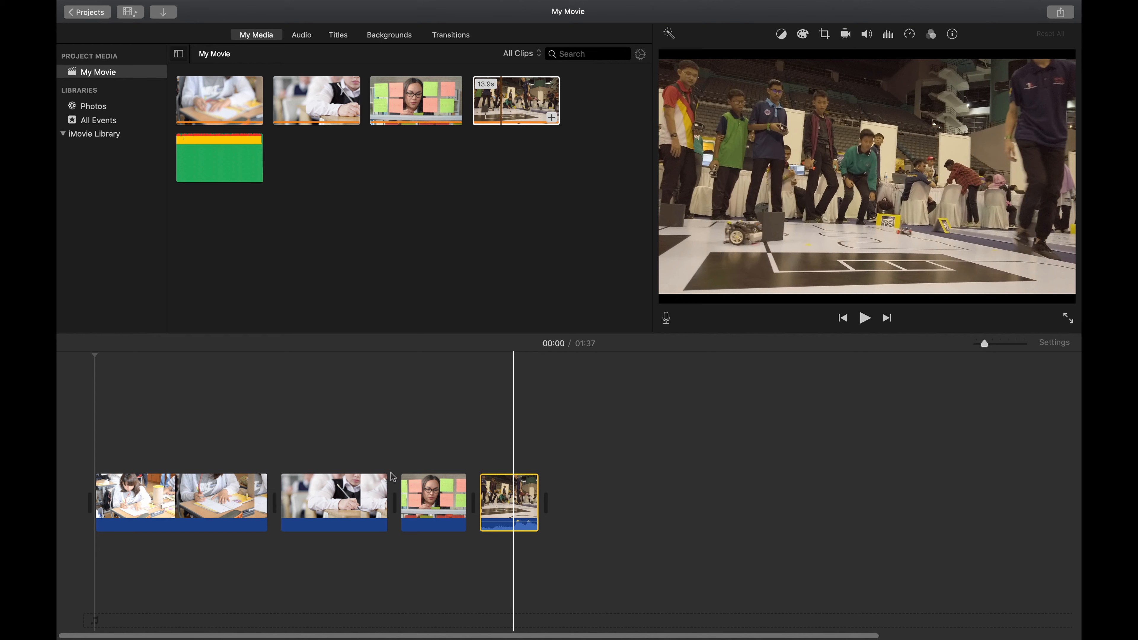
left_click_drag(502, 504, 425, 518)
left_click_drag(338, 502, 508, 511)
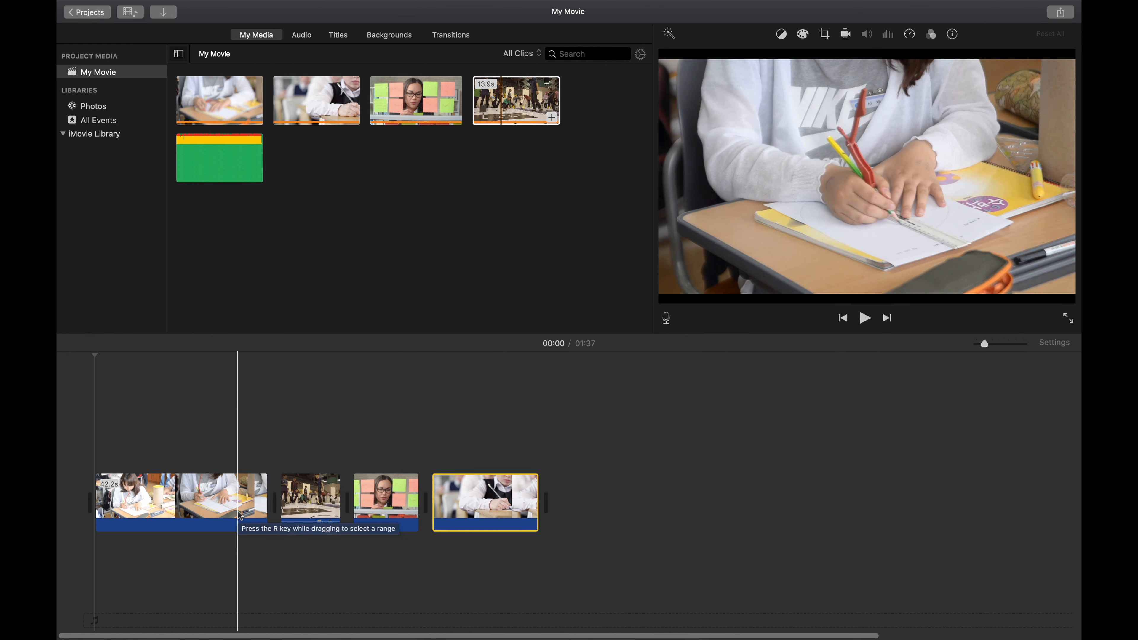
Step: Split the first classroom clip near its start and delete the opening segment
key("super+equal")
scroll(172, 517, "left", 3)
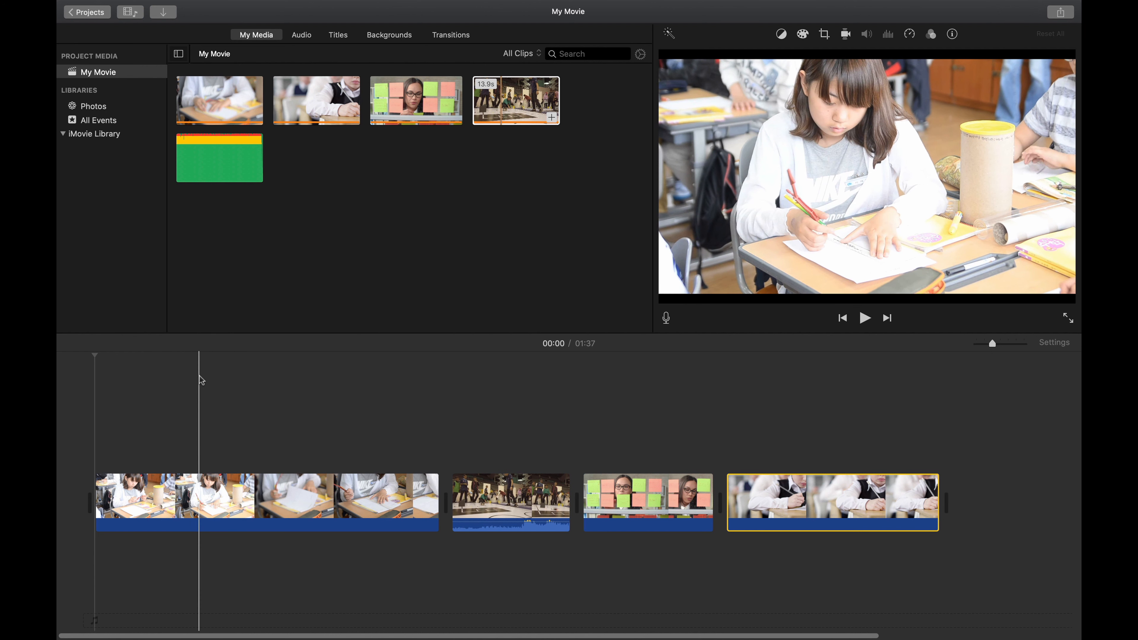
key("super+b")
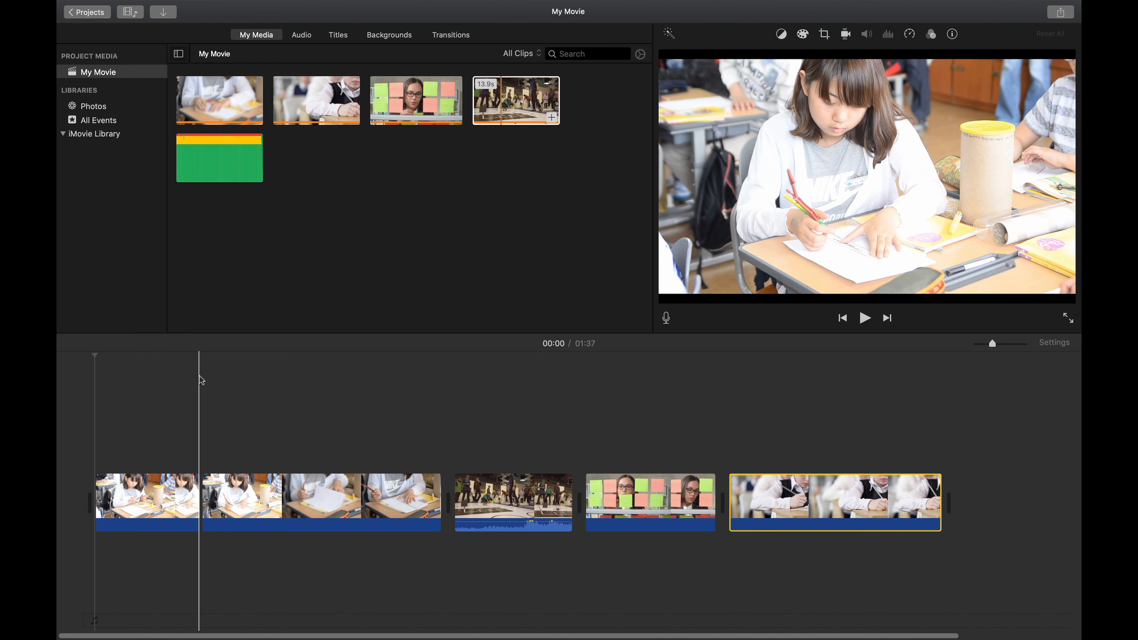
left_click(159, 491)
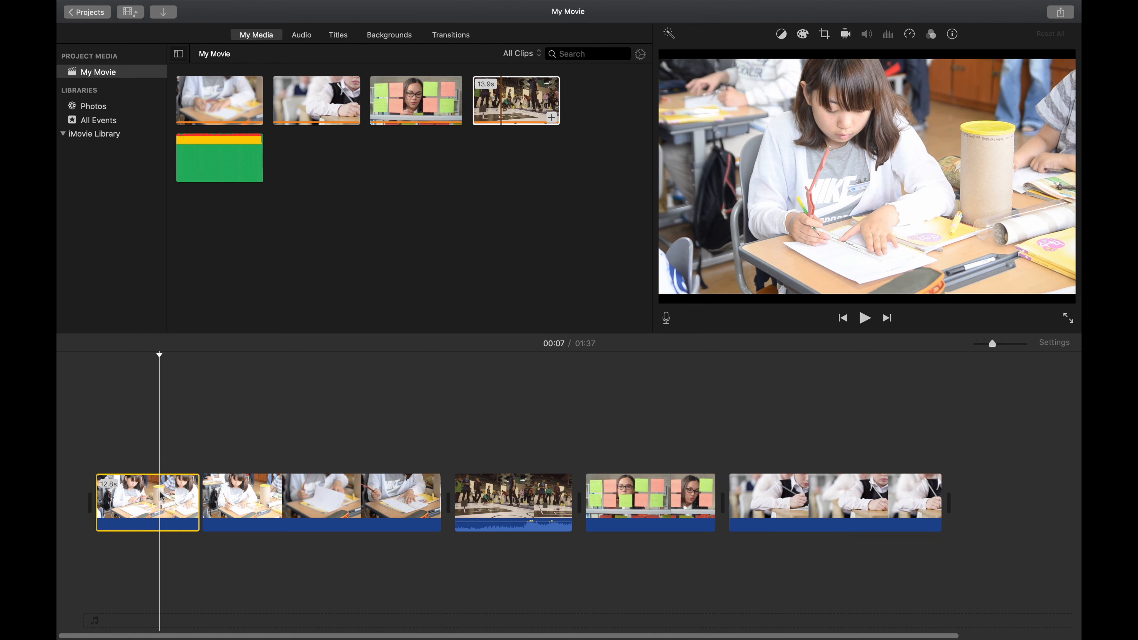
key("Delete")
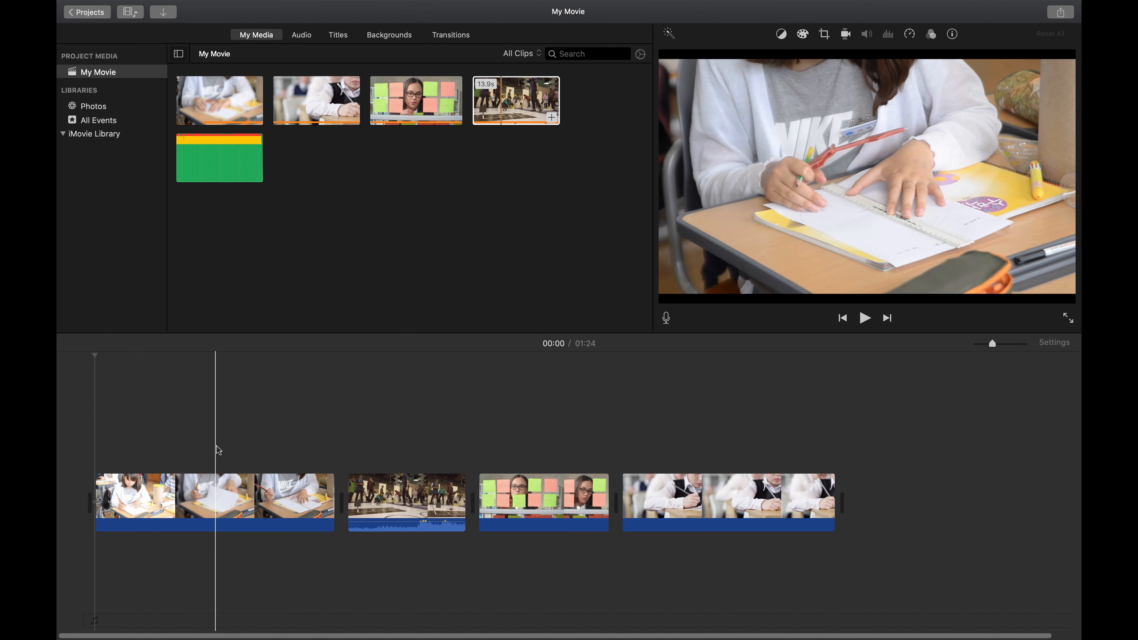
Step: Split the first classroom clip again and delete the segment after the split
key("super+b")
left_click(260, 497)
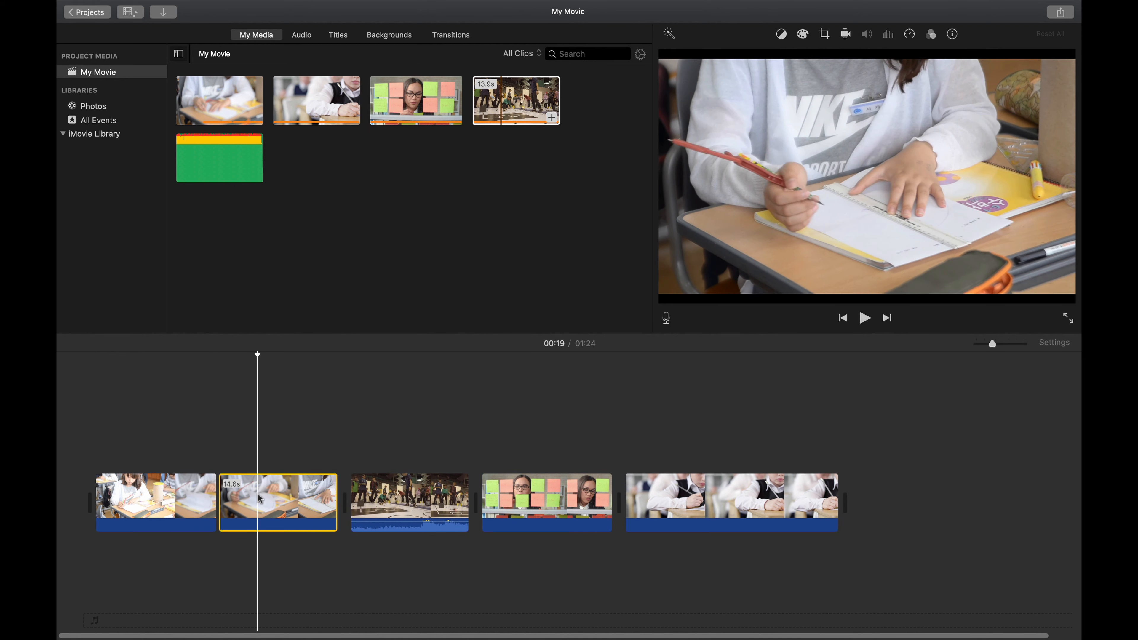
key("Delete")
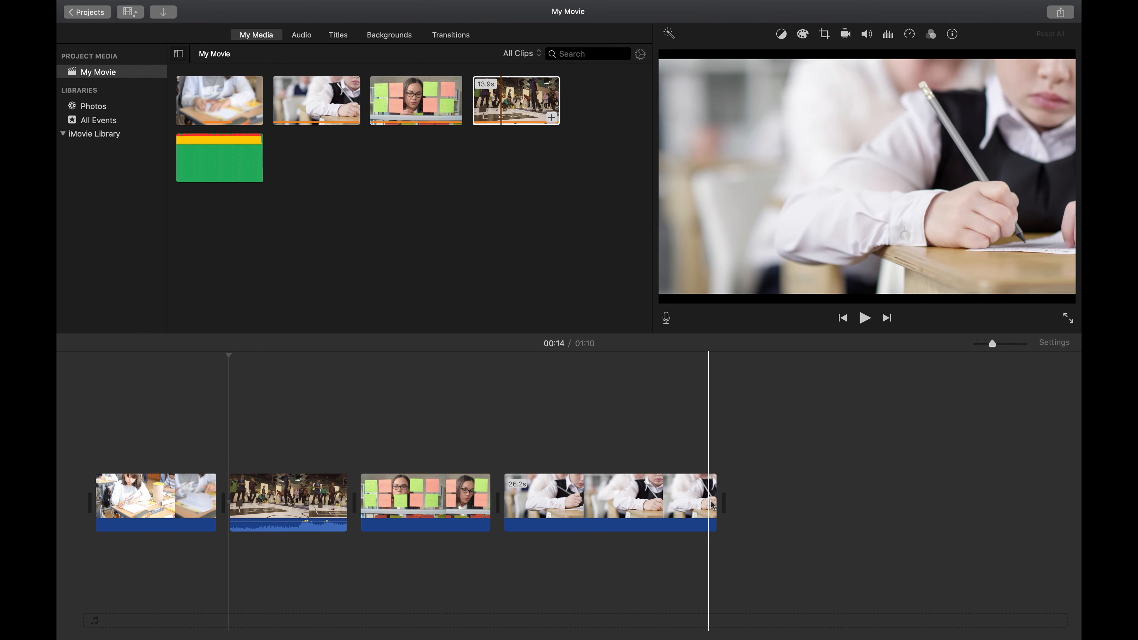
Step: Trim the boy writing clip shorter at its end and its start
left_click_drag(712, 502, 630, 503)
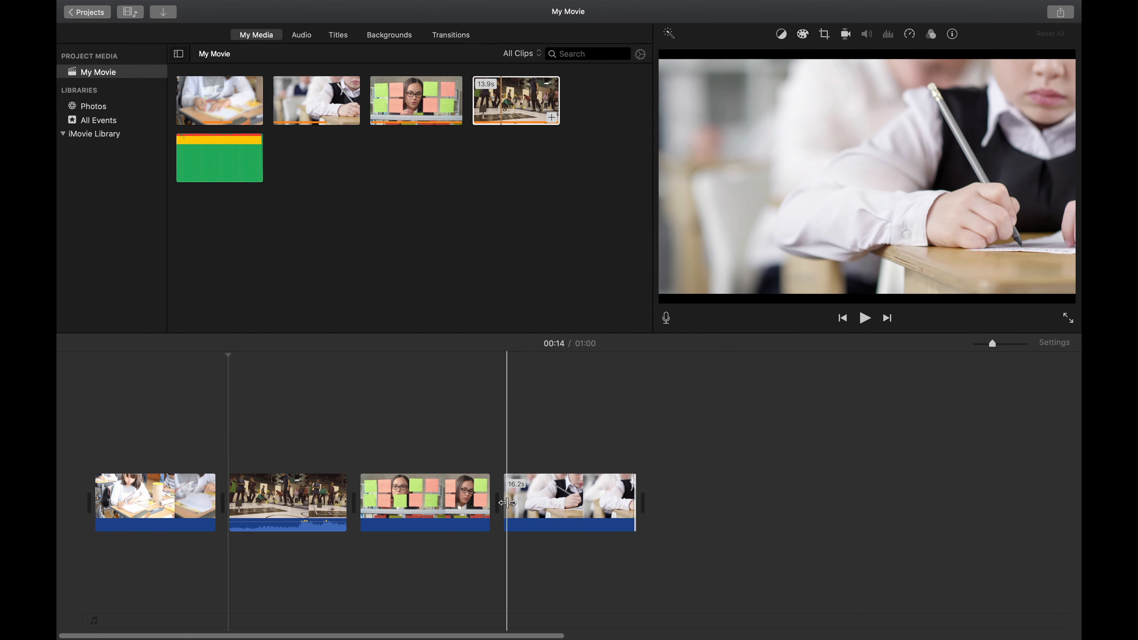
mouse_move(506, 503)
left_mouse_down()
mouse_move(569, 503)
mouse_move(516, 503)
left_mouse_up()
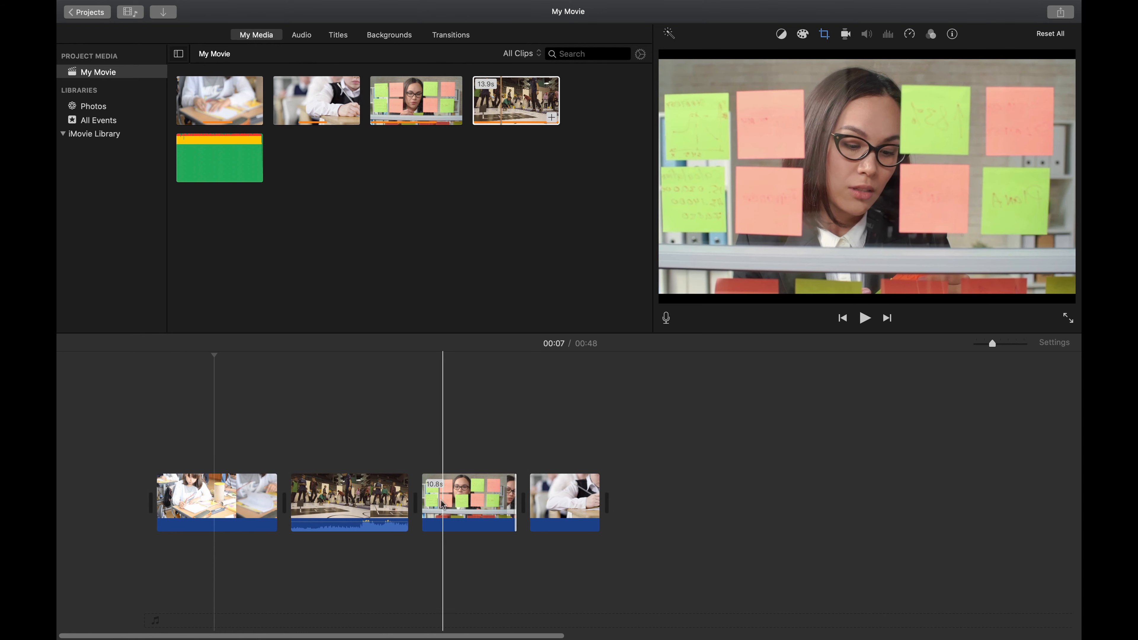
Step: Trim the starts of the sticky-notes clip and the robot competition clip
left_click_drag(424, 503, 401, 503)
left_click_drag(294, 504, 265, 503)
Step: Add a Cross Dissolve transition between the first classroom clip and the robot clip, and preview it
left_click_drag(219, 406, 164, 401)
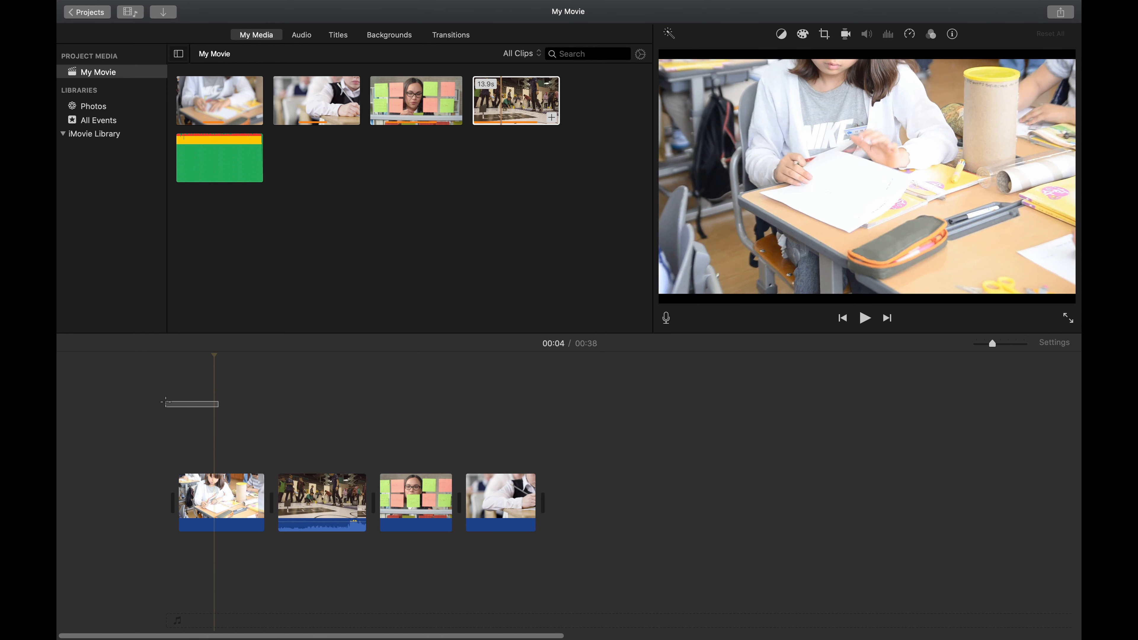
left_click_drag(213, 352, 203, 412)
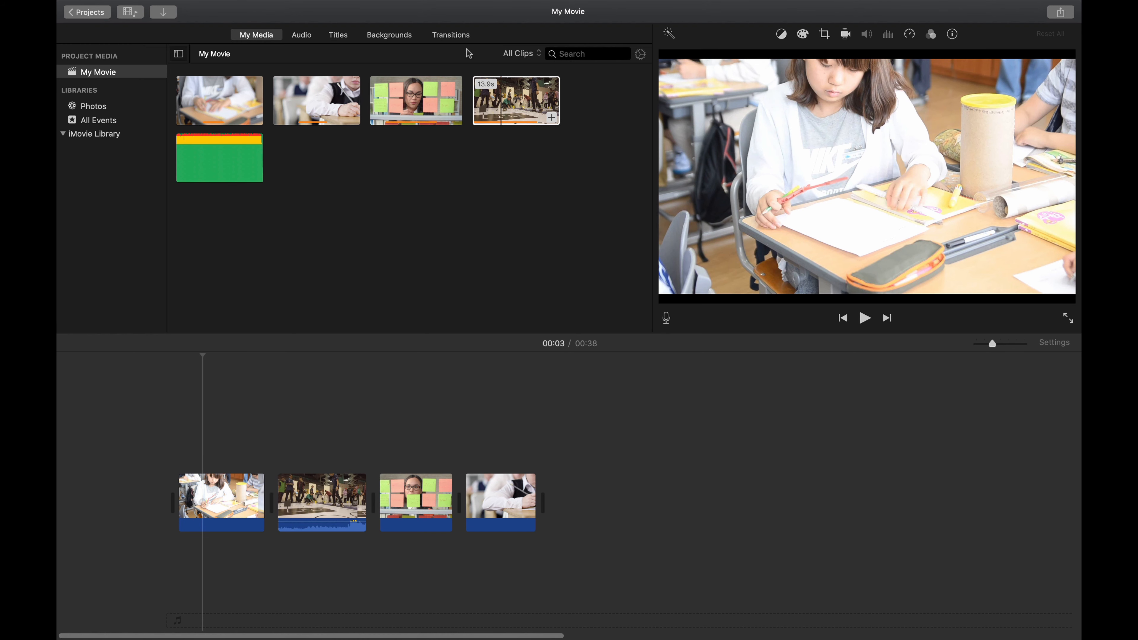
left_click(460, 40)
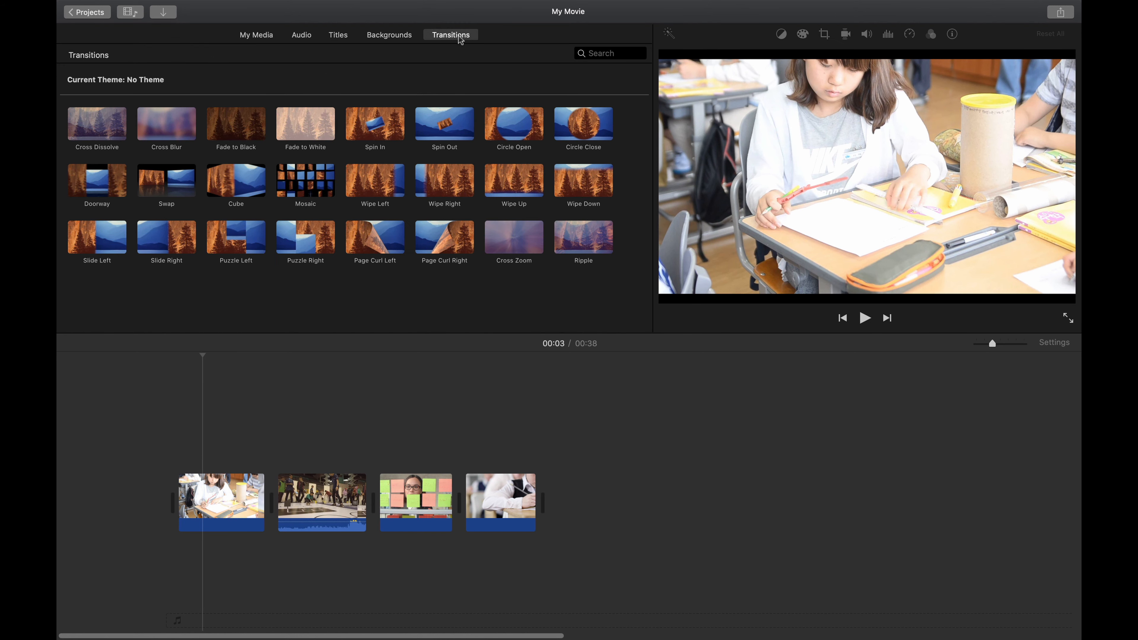
key("space")
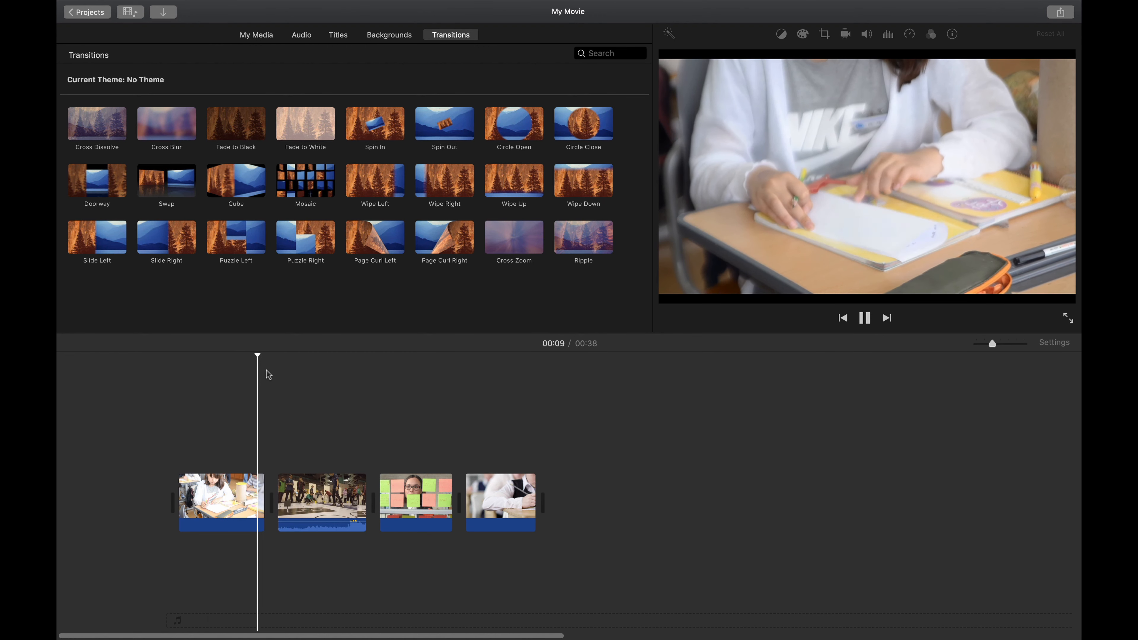
key("space")
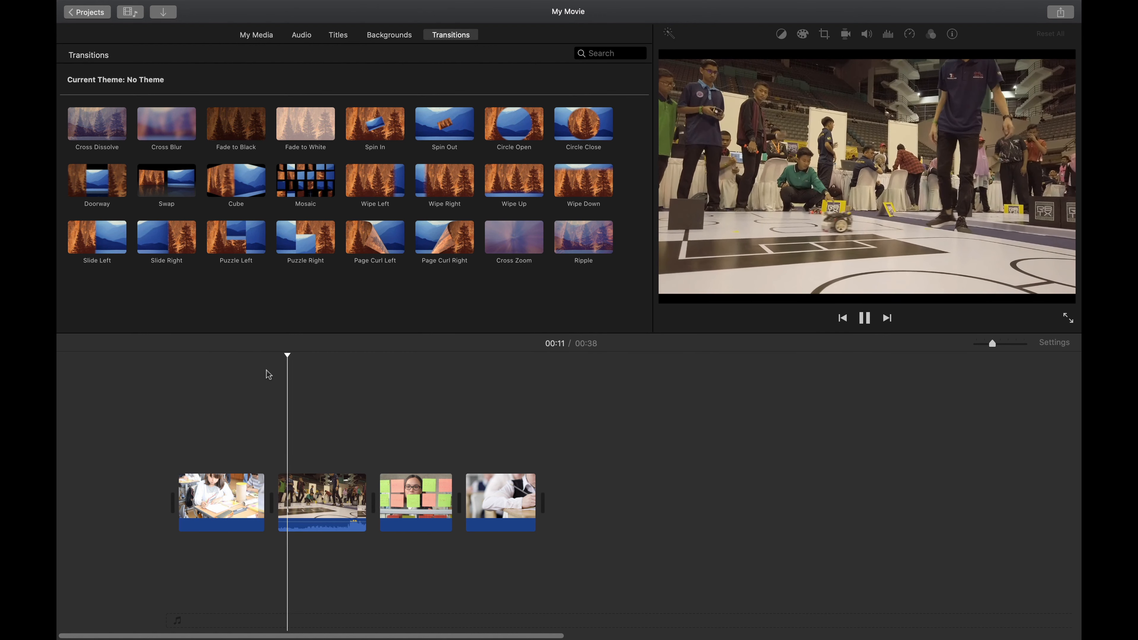
left_click(251, 356)
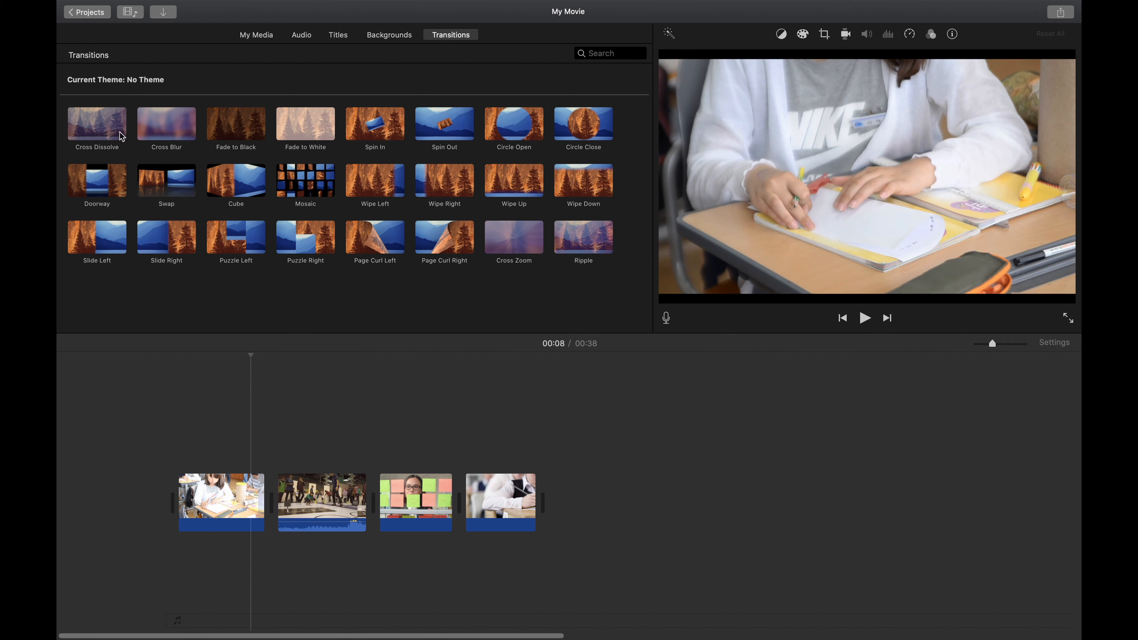
mouse_move(121, 136)
left_mouse_down()
mouse_move(264, 364)
mouse_move(261, 468)
left_mouse_up()
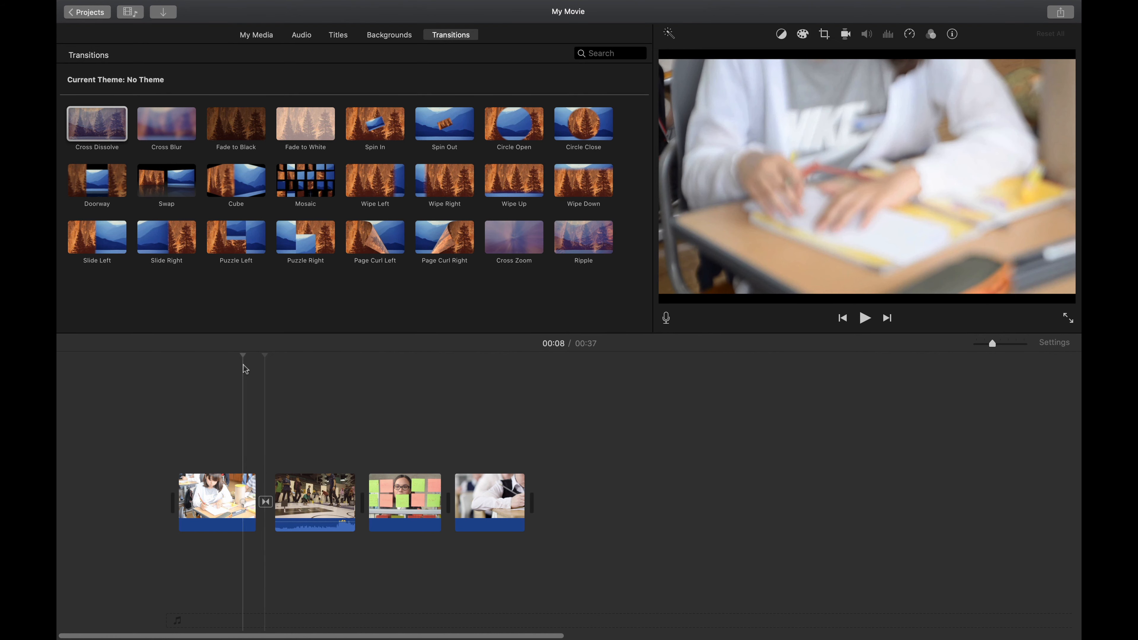
key("space")
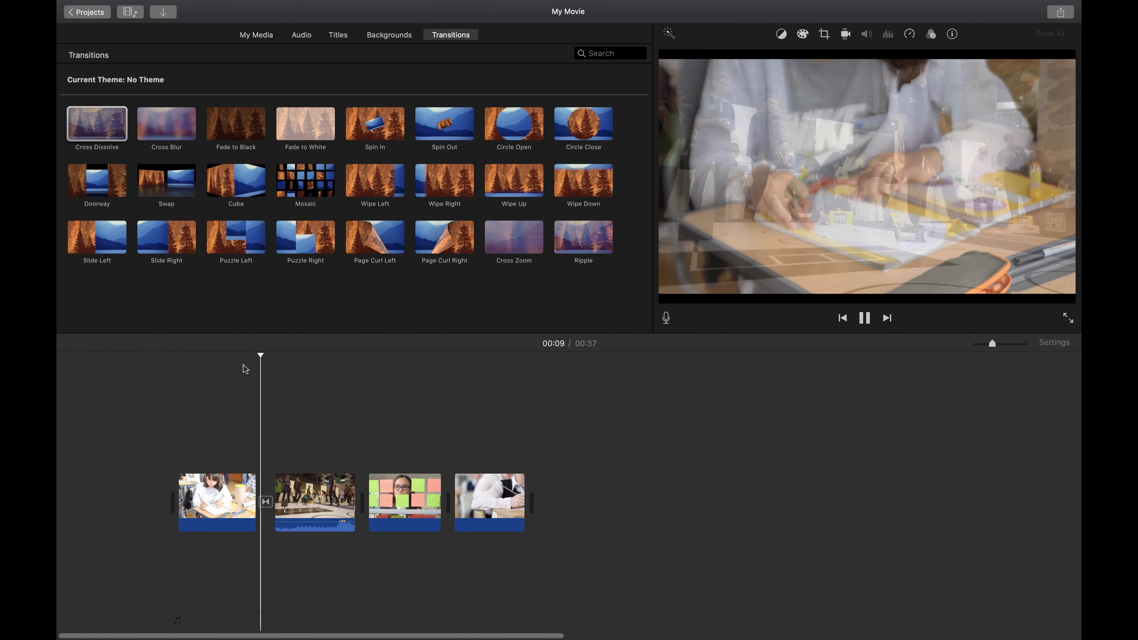
key("space")
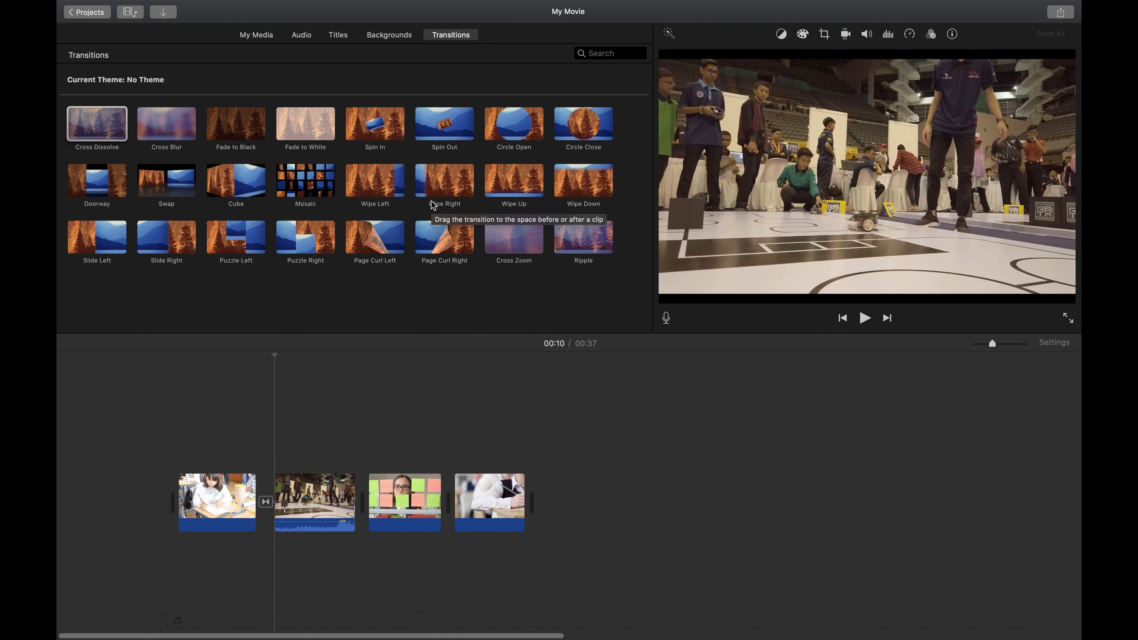
Step: Add a Circle Open transition between the robot clip and the sticky-notes clip, and preview it
left_click_drag(512, 130, 426, 450)
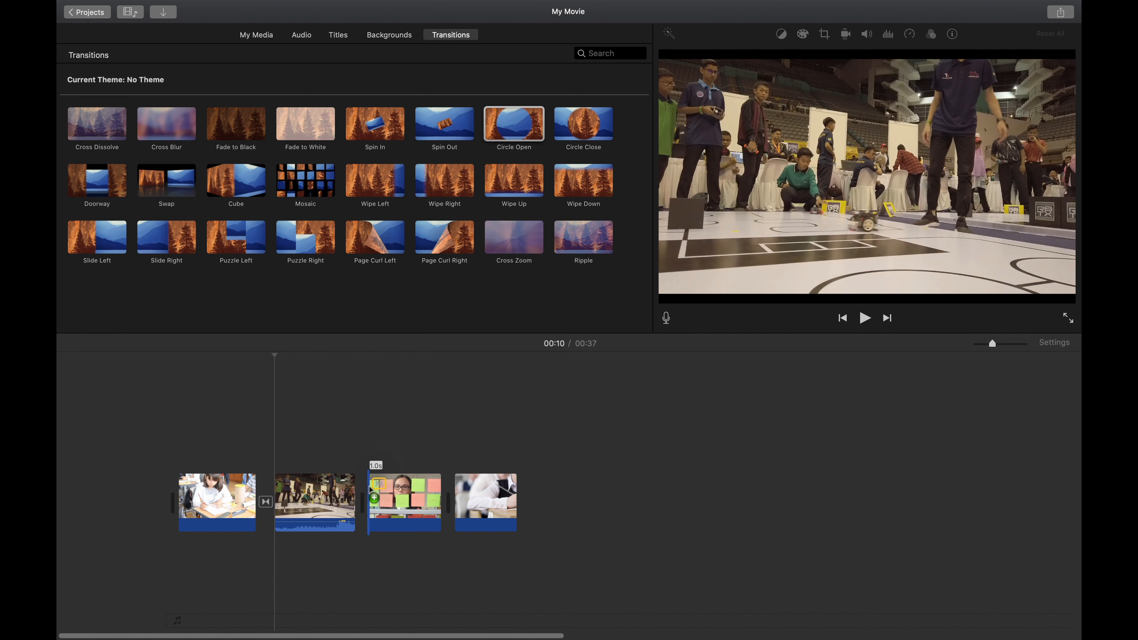
left_click_drag(370, 488, 368, 484)
left_click(331, 355)
key("space")
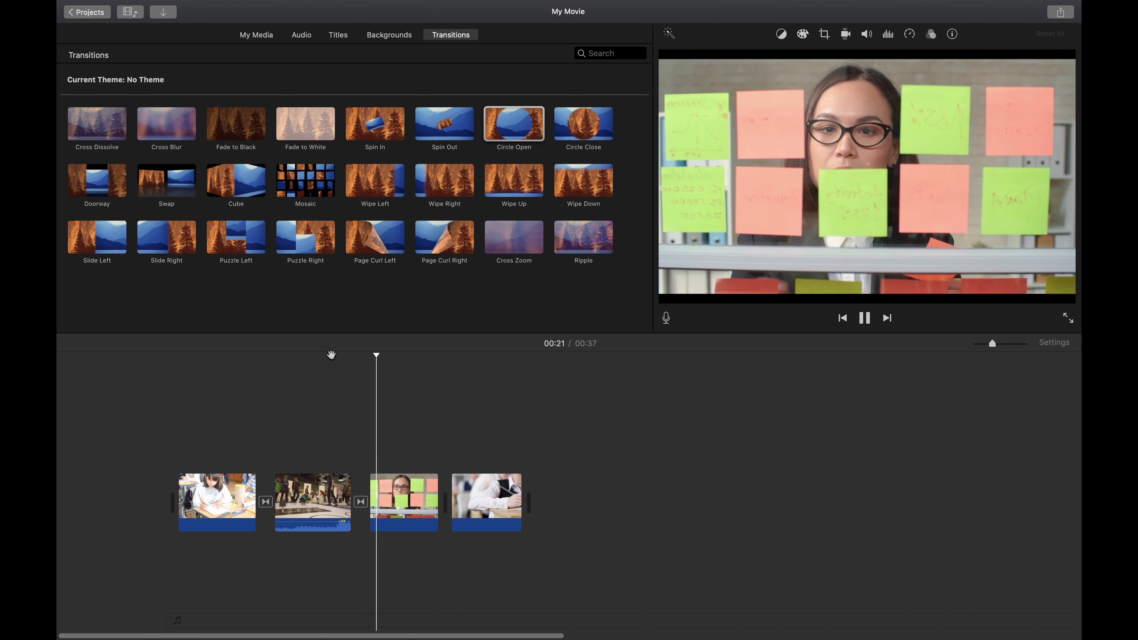
key("space")
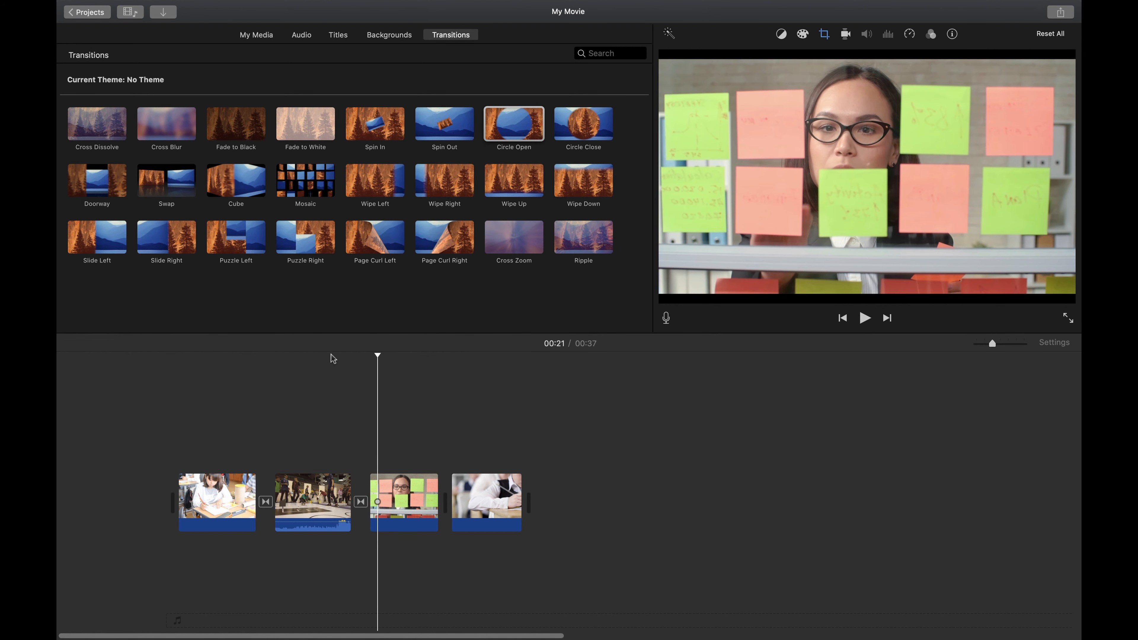
Step: Add a Standard title over the beginning of the first clip and preview it
left_click(342, 38)
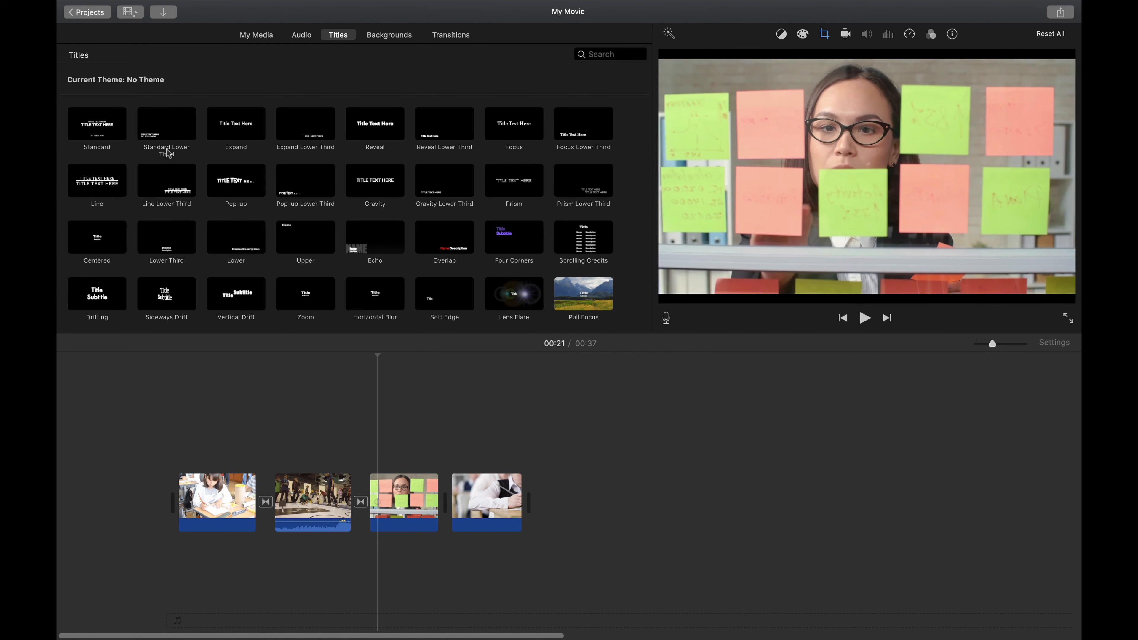
left_click_drag(97, 125, 204, 462)
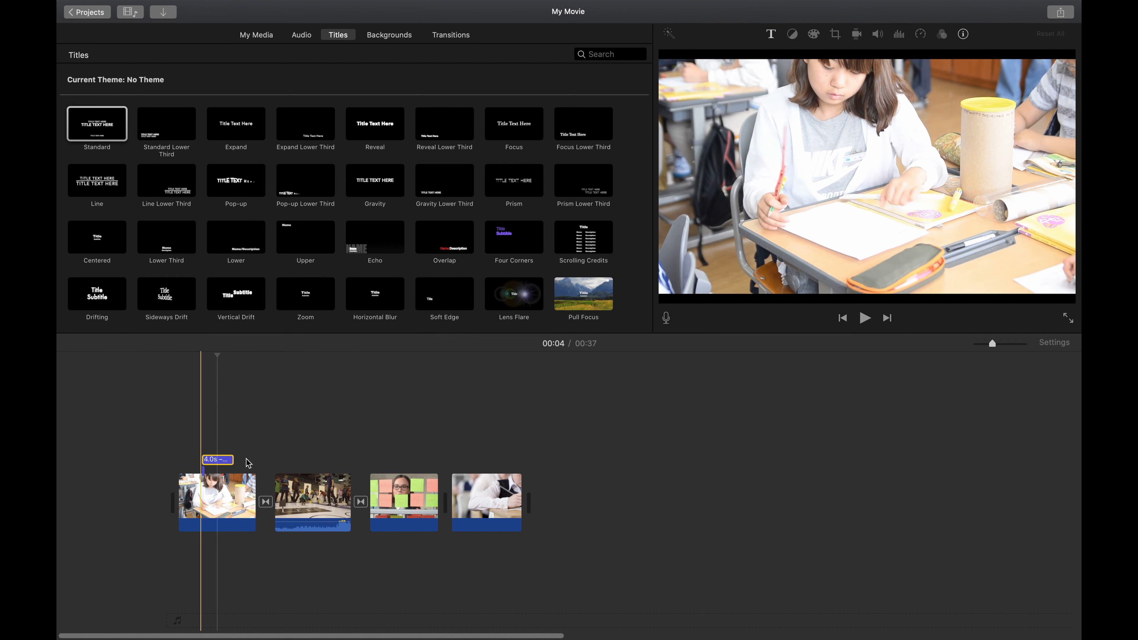
key("super+plus")
scroll(223, 460, "left", 2)
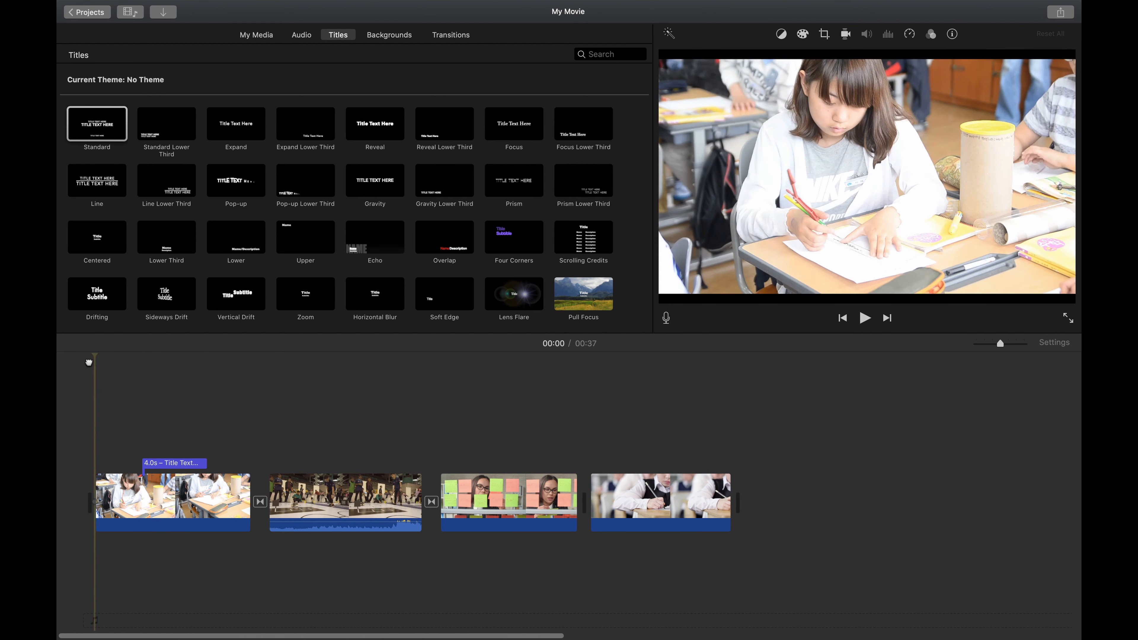
key("space")
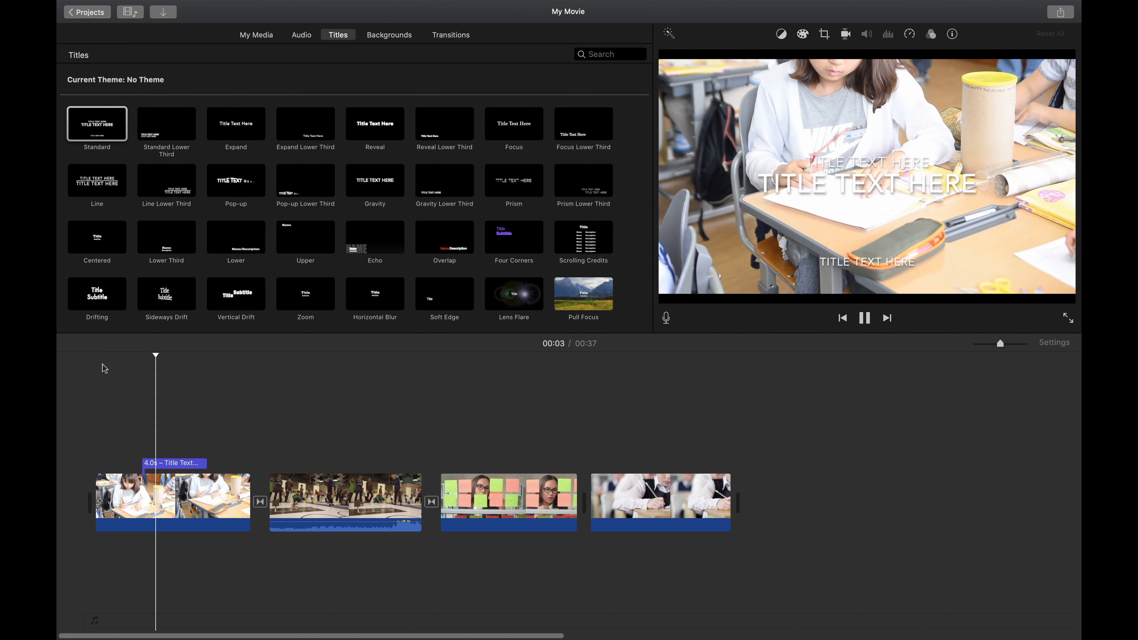
key("space")
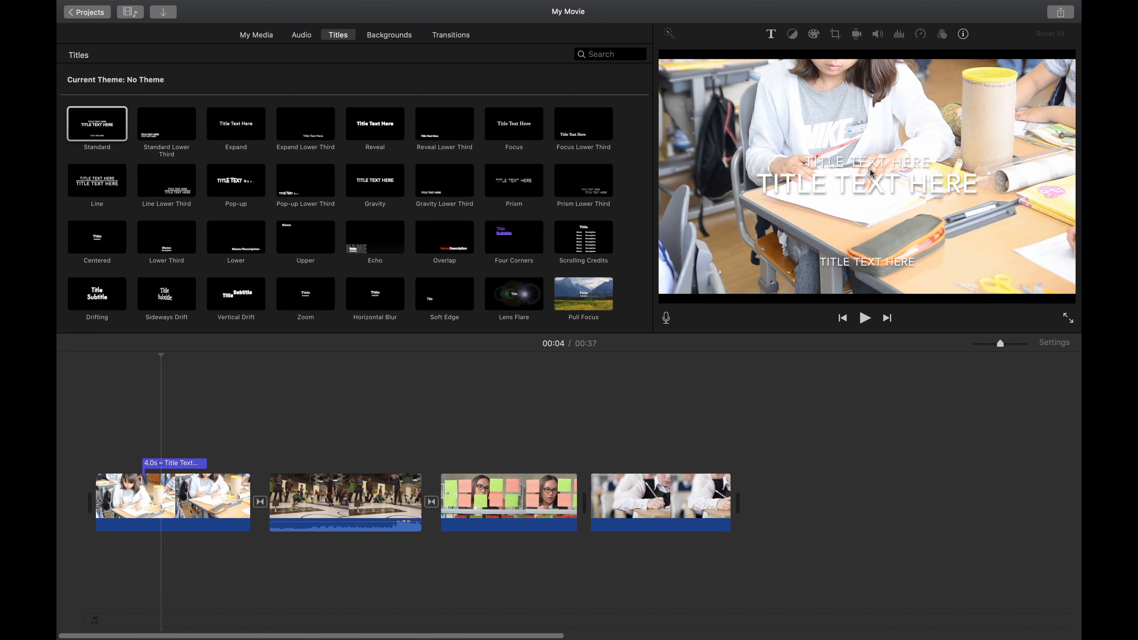
Step: Remove the title's upper line and change its main text to THIS IS THE TITLE
double_click(178, 463)
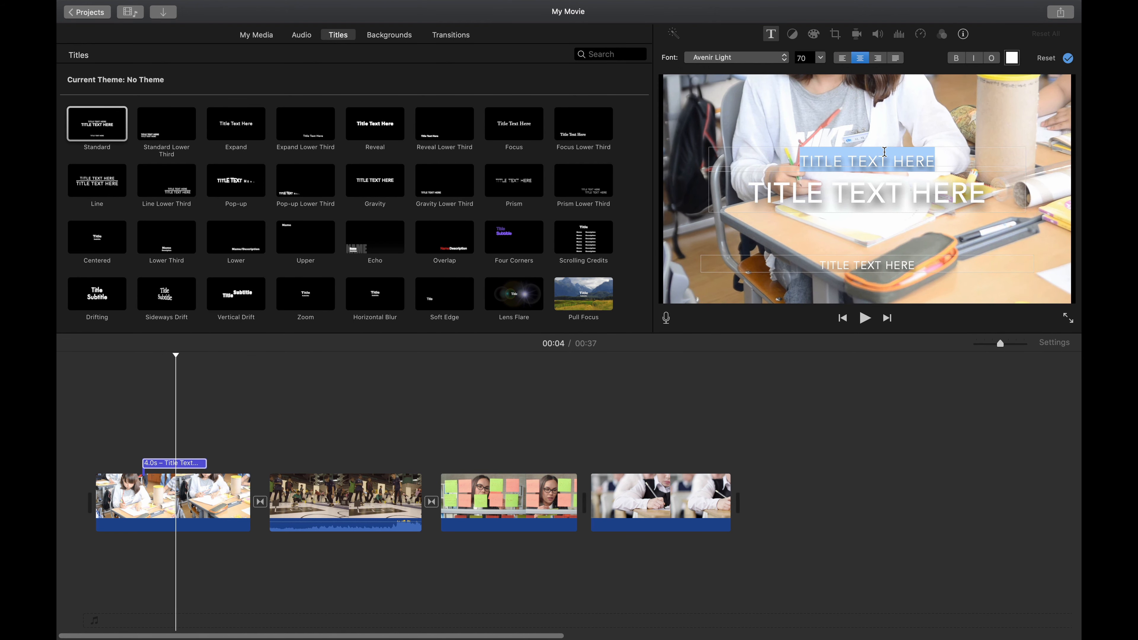
key("BackSpace")
triple_click(827, 198)
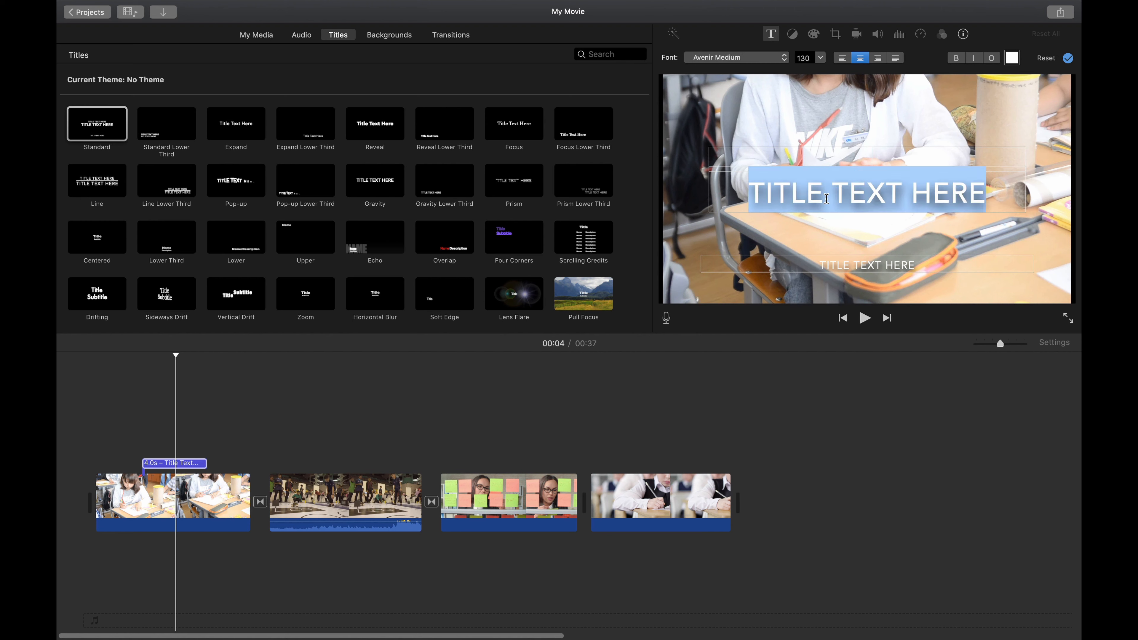
type("THIS IS THE TITLE")
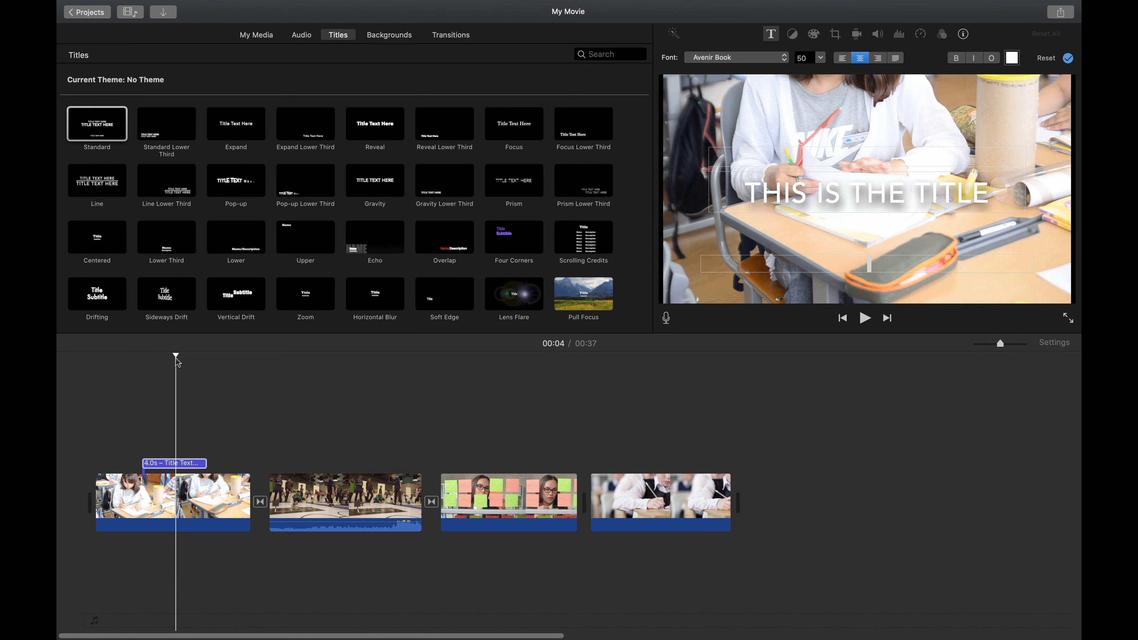
left_click(177, 379)
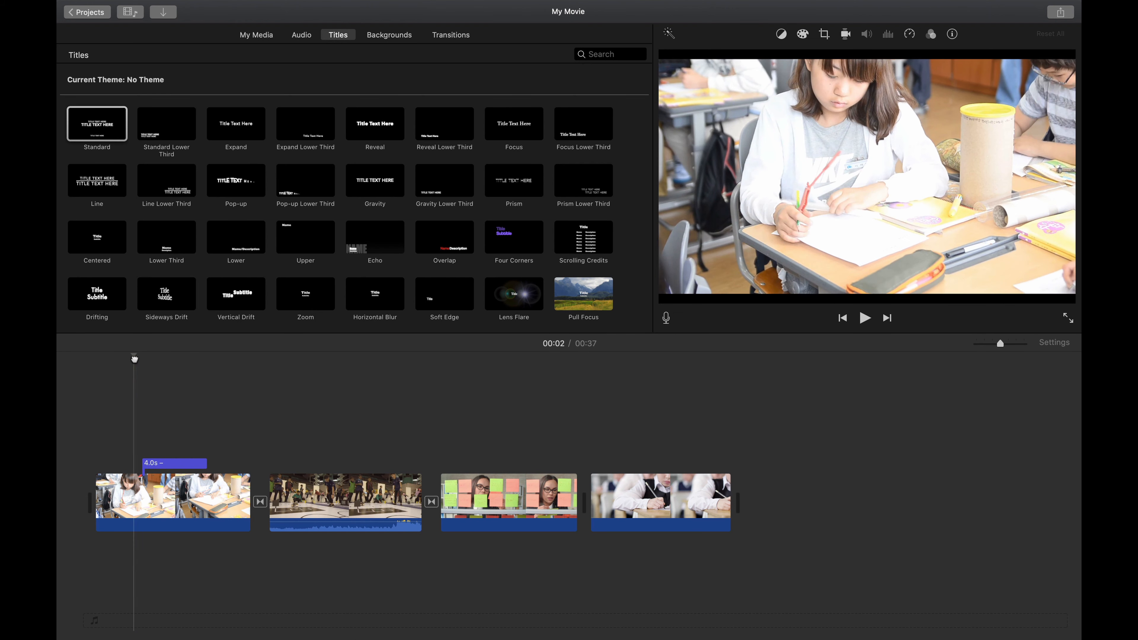
Step: Change the title text's font to American Typewriter Bold
key("space")
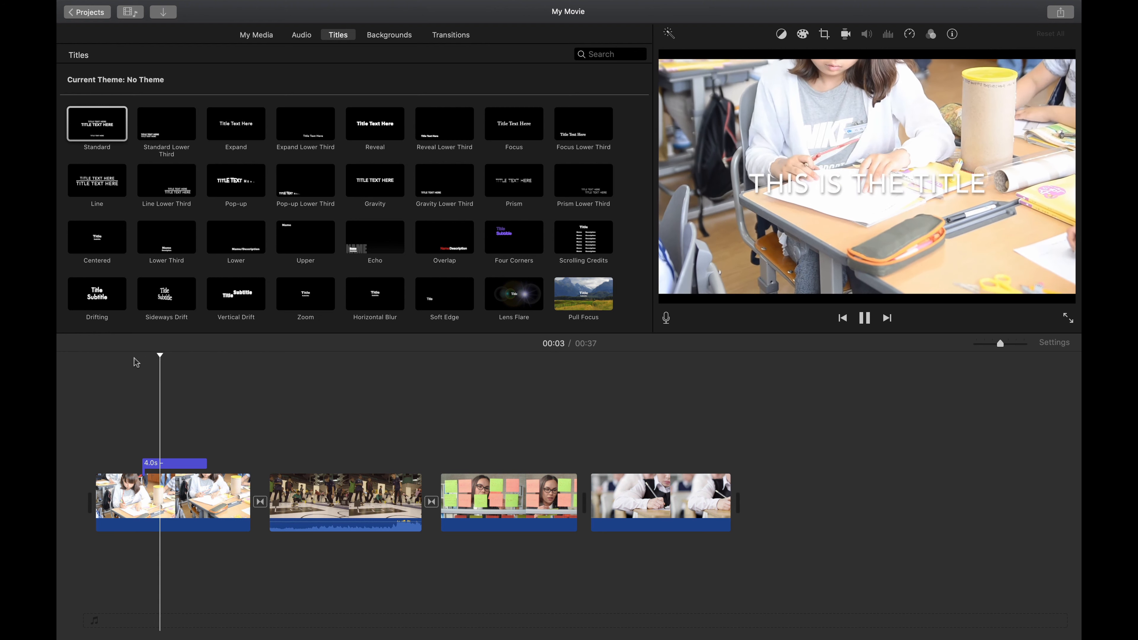
left_click(183, 464)
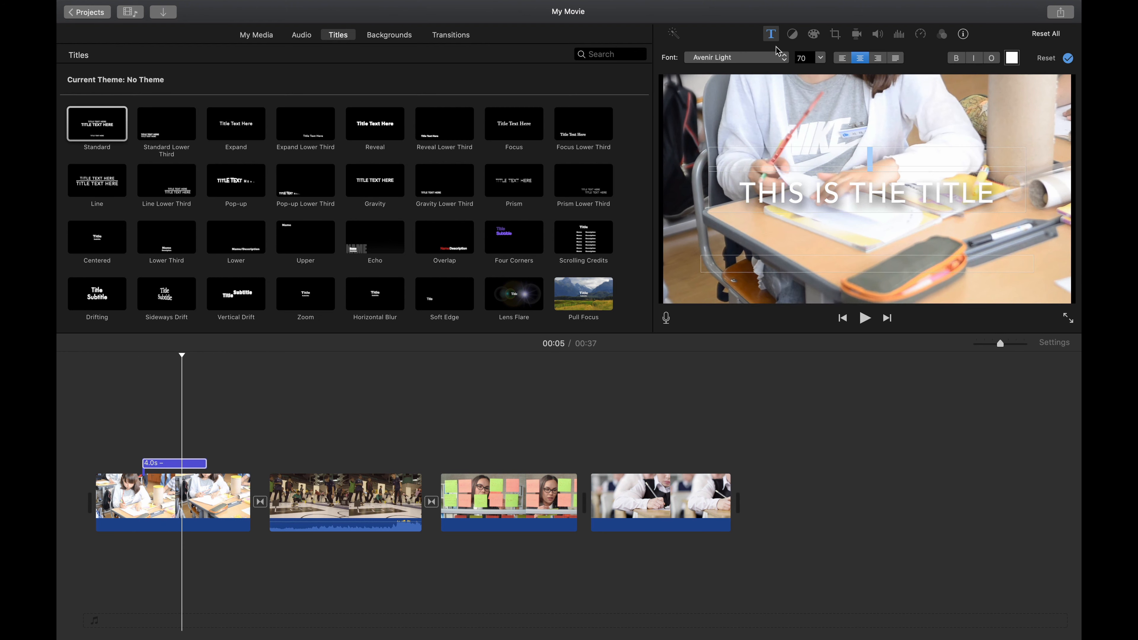
left_click(744, 62)
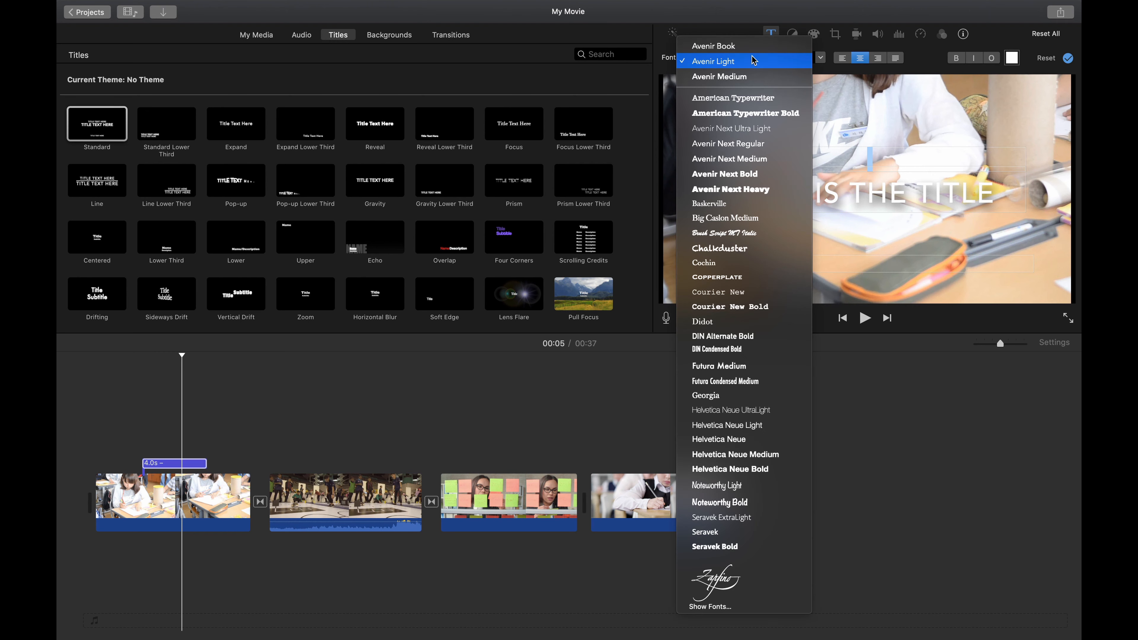
left_click(778, 114)
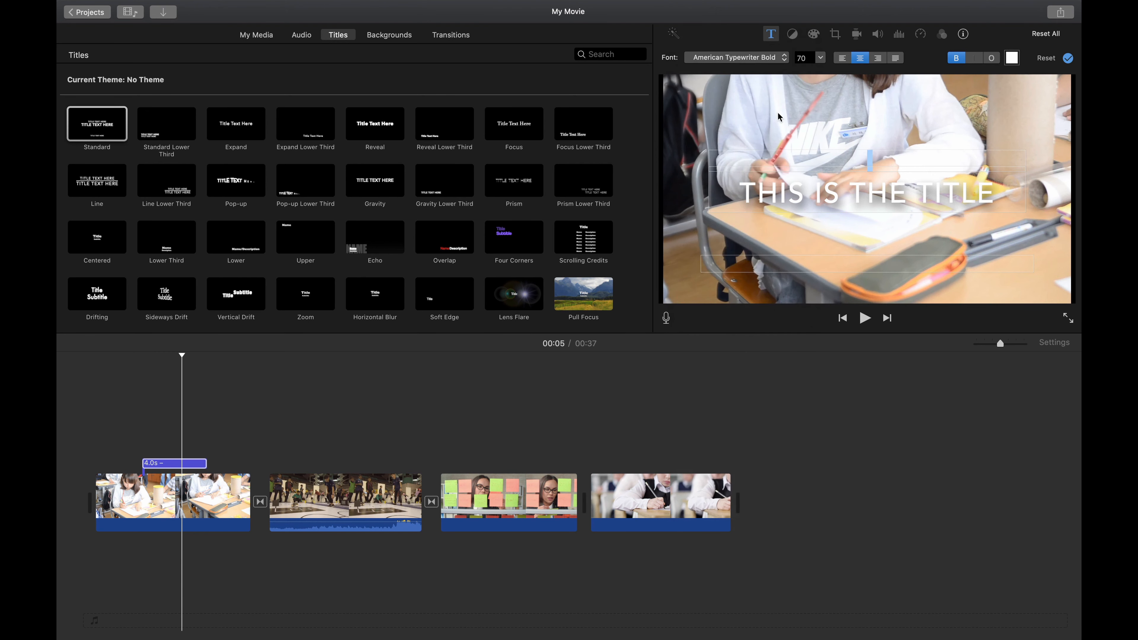
triple_click(814, 199)
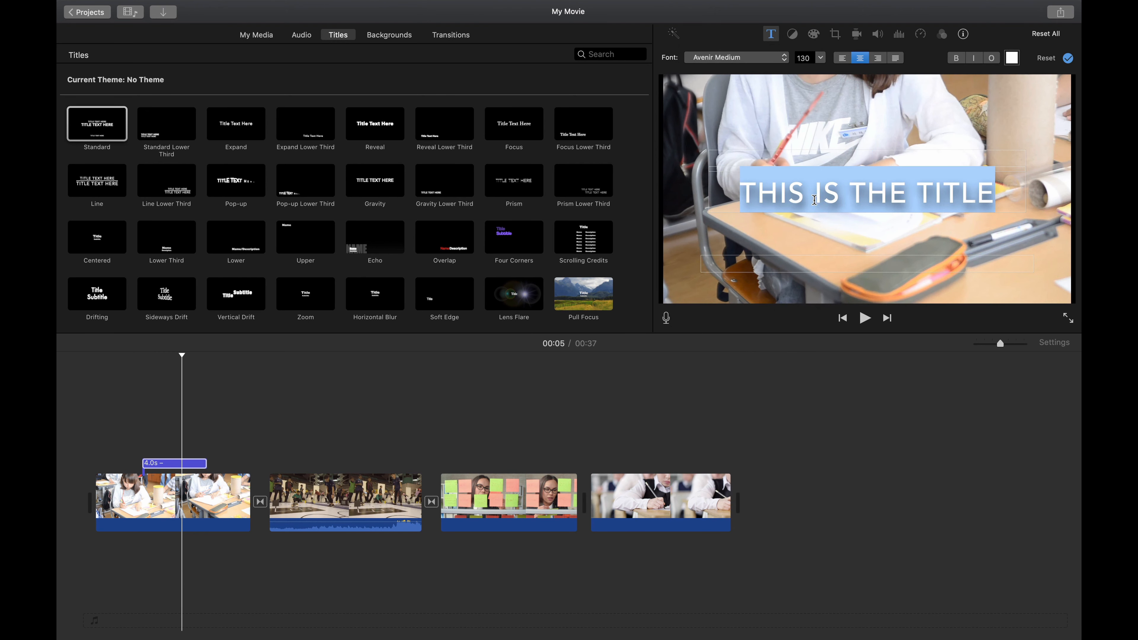
left_click(774, 53)
left_click(752, 100)
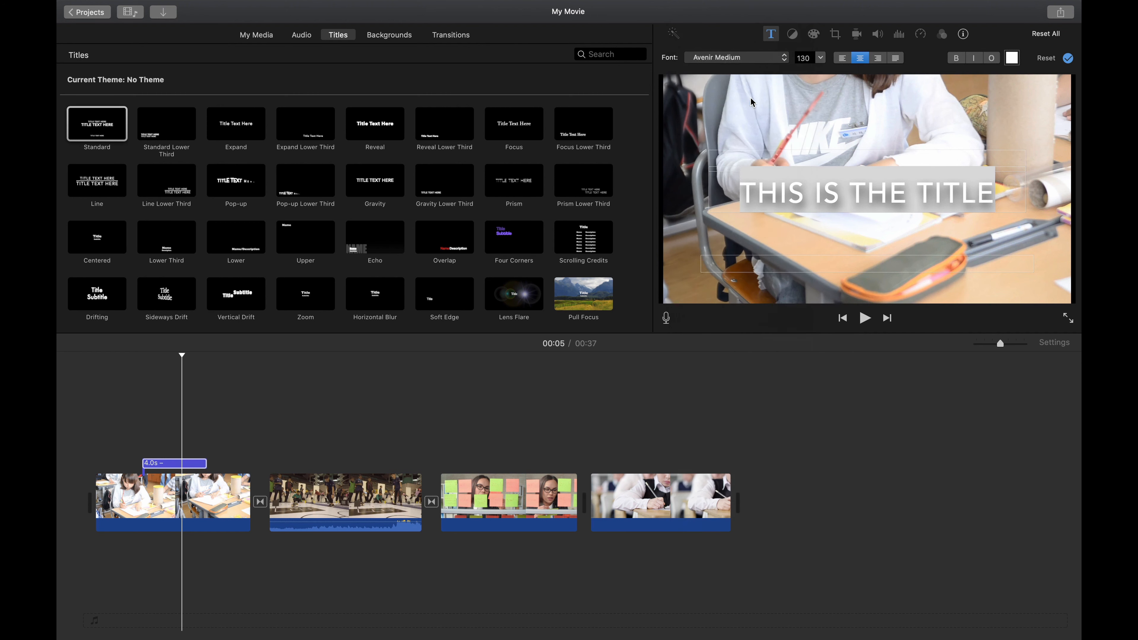
left_click(1012, 59)
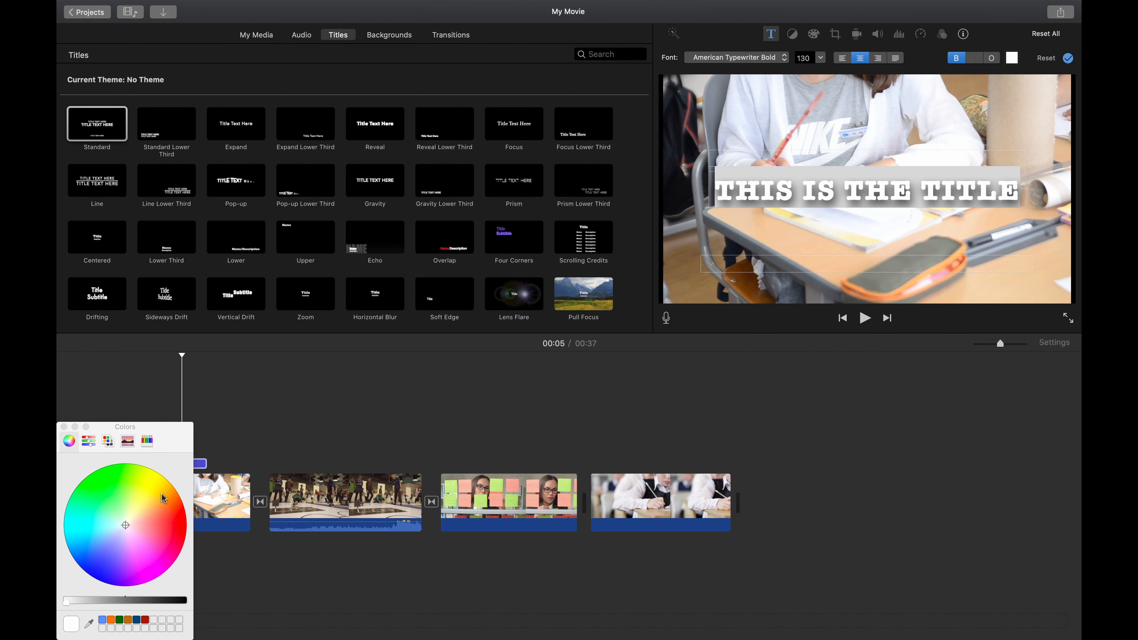
Step: Color the title text red, close the color picker, and preview the title from the start
left_click_drag(134, 527, 195, 530)
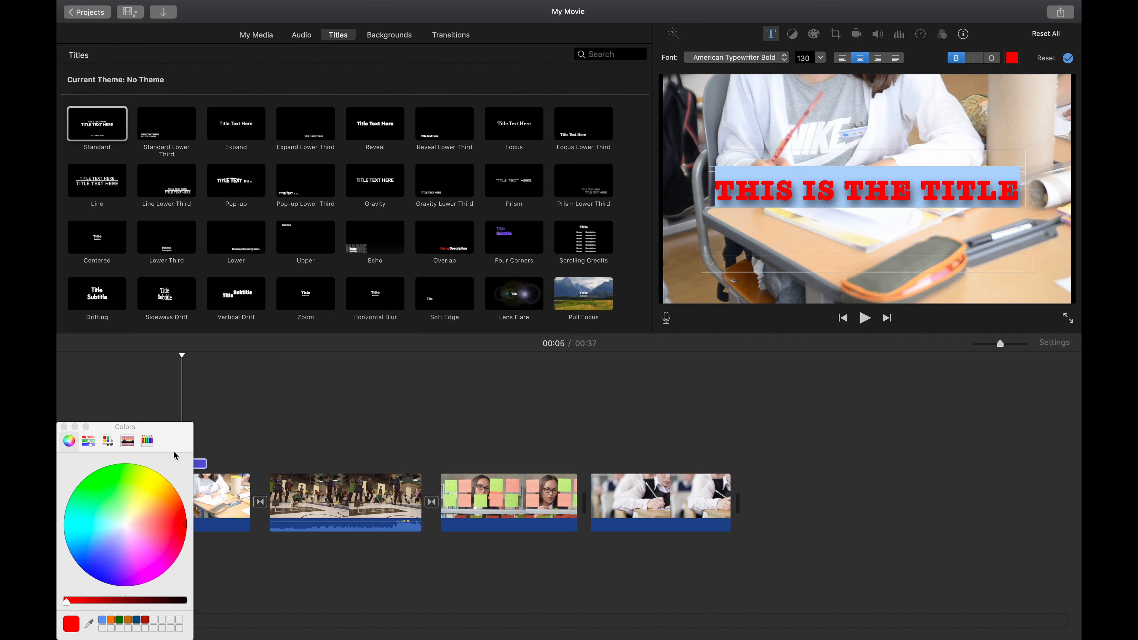
left_click(283, 411)
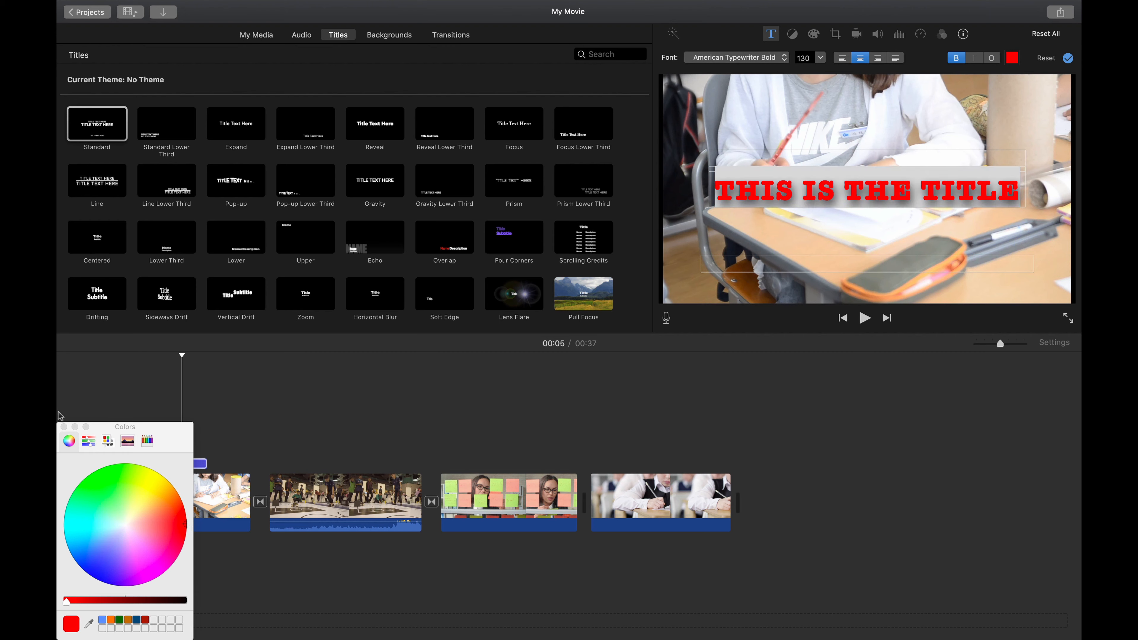
left_click(64, 426)
left_click_drag(183, 357, 130, 358)
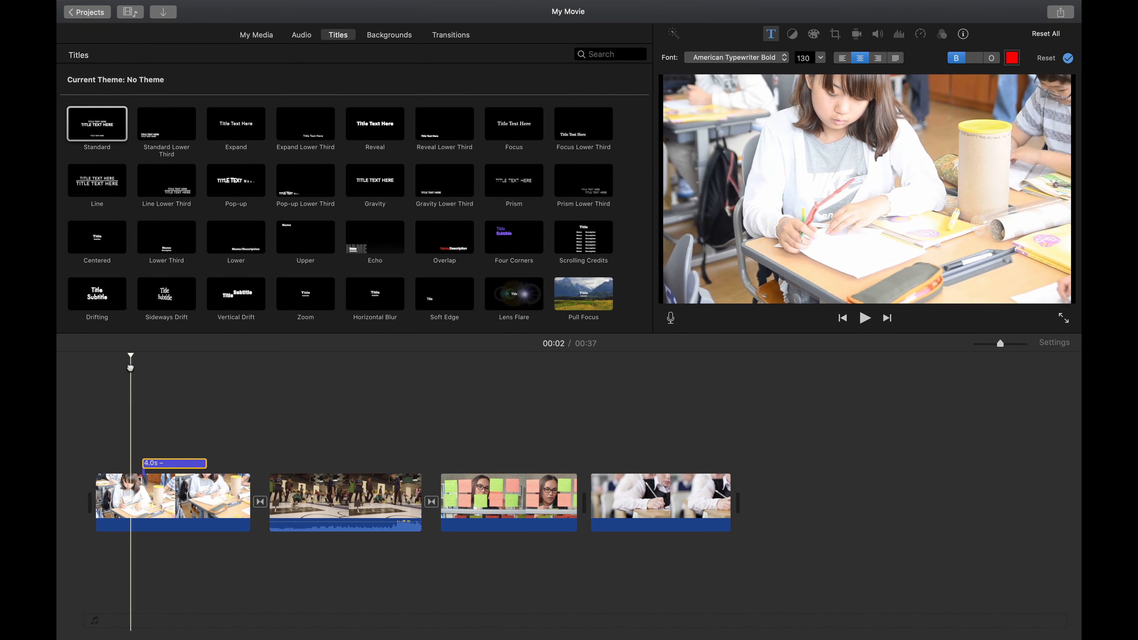
key("space")
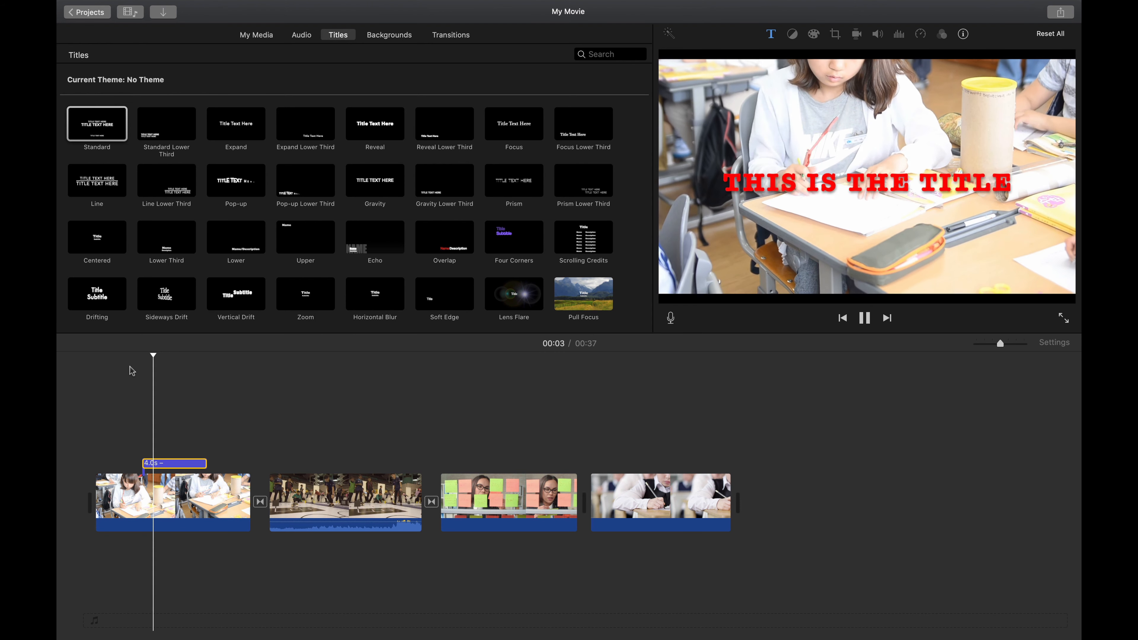
key("space")
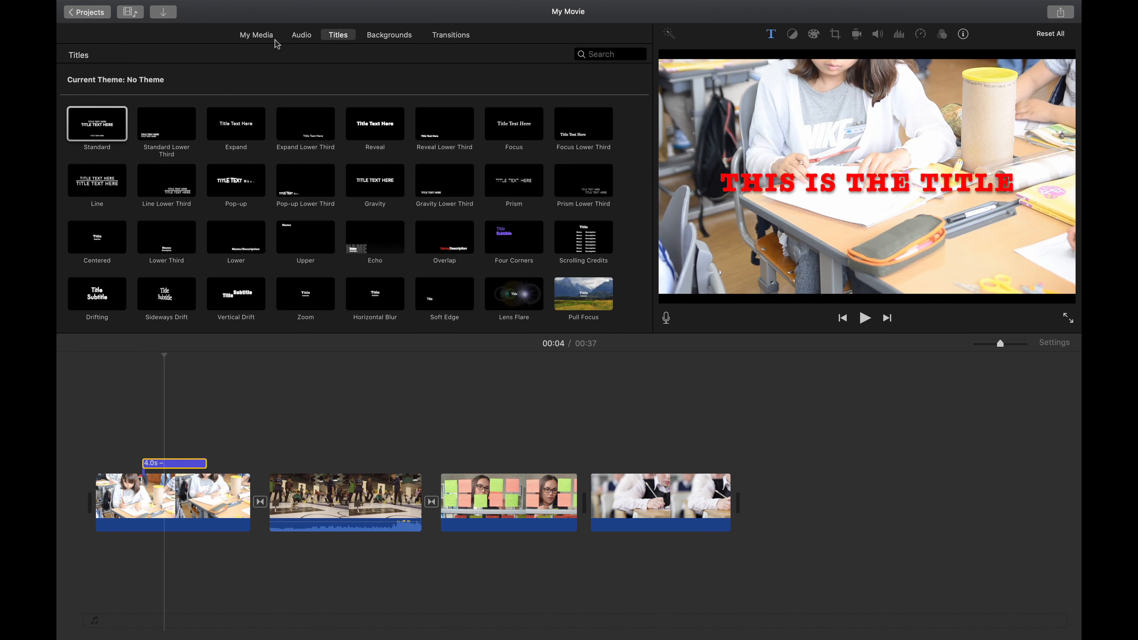
Step: Add the music clip from the project media to the timeline beneath the video clips
left_click(261, 37)
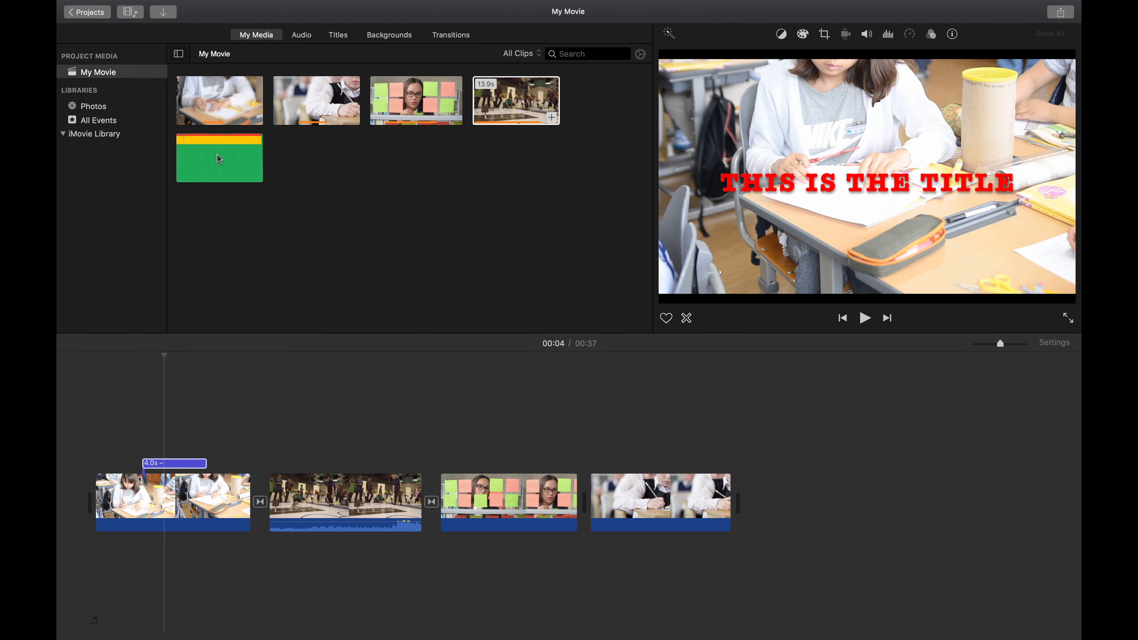
left_click_drag(215, 155, 90, 556)
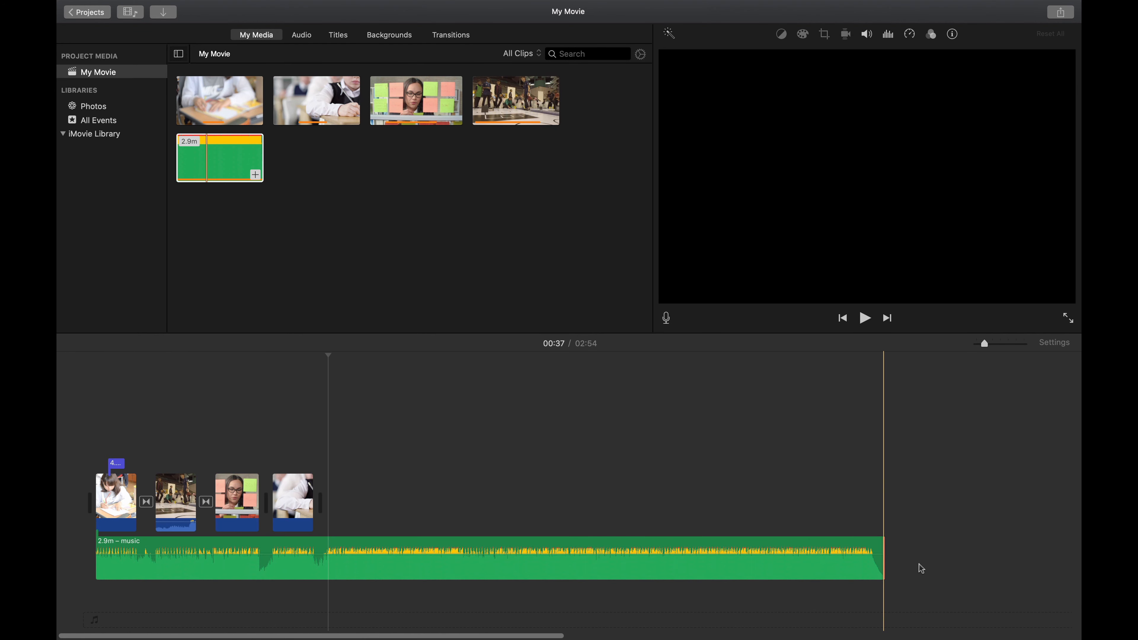
Step: Trim the music clip's end so it matches the length of the video, about 39.5 s
left_click(862, 566)
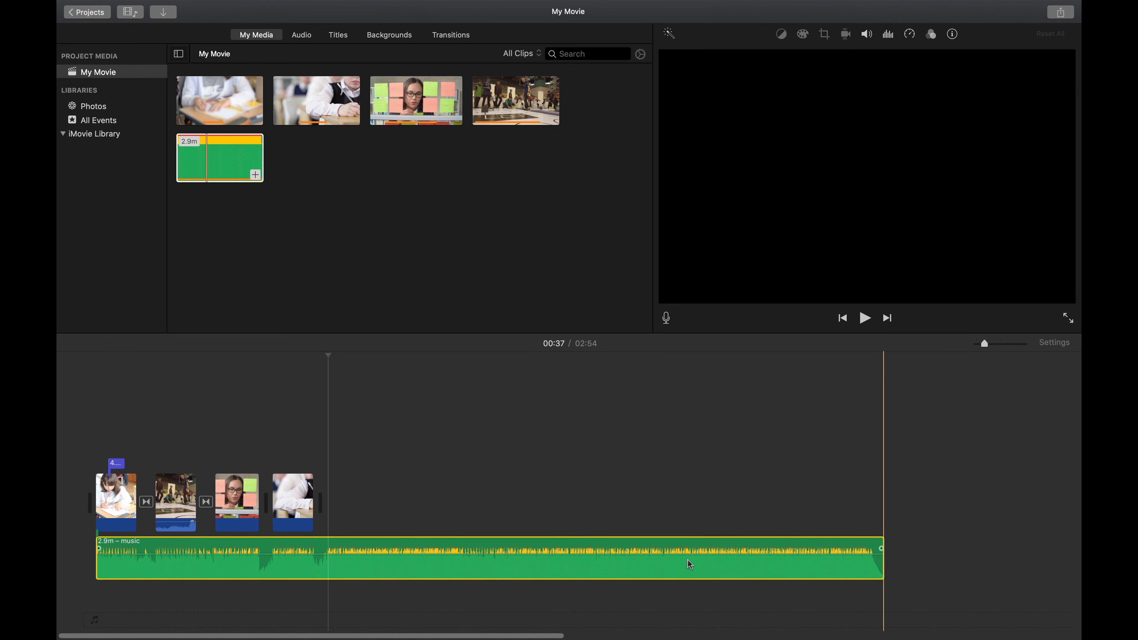
left_click_drag(880, 565, 336, 566)
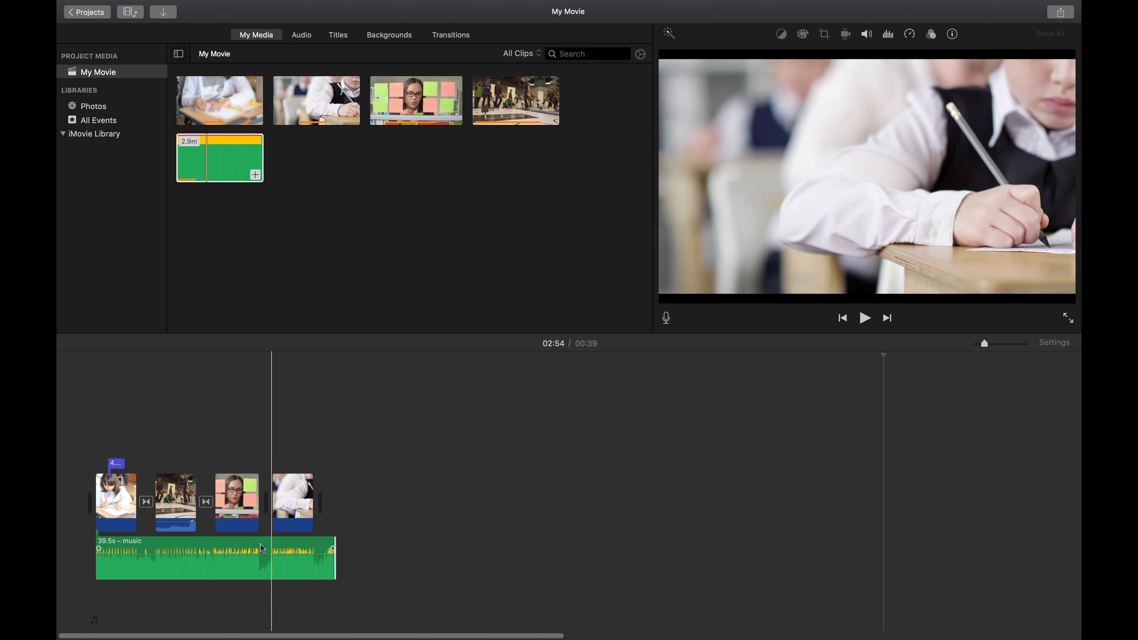
Step: Lower the music clip's volume slightly and preview the movie with the soundtrack
key("super+plus")
key("super+plus")
scroll(264, 556, "left", 7)
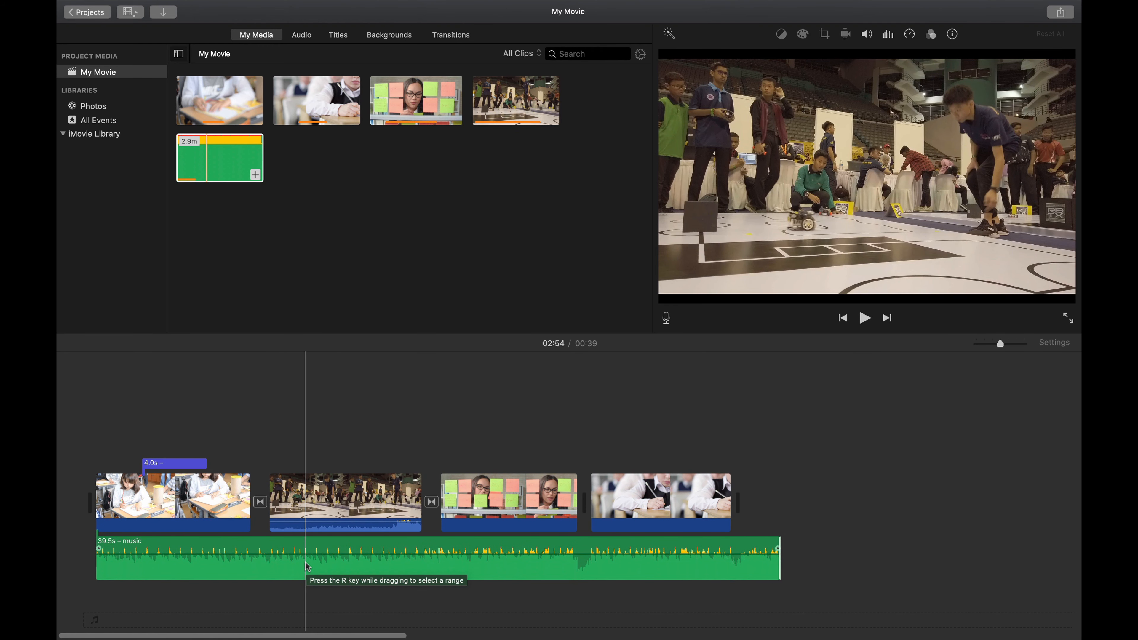
key("space")
key("space")
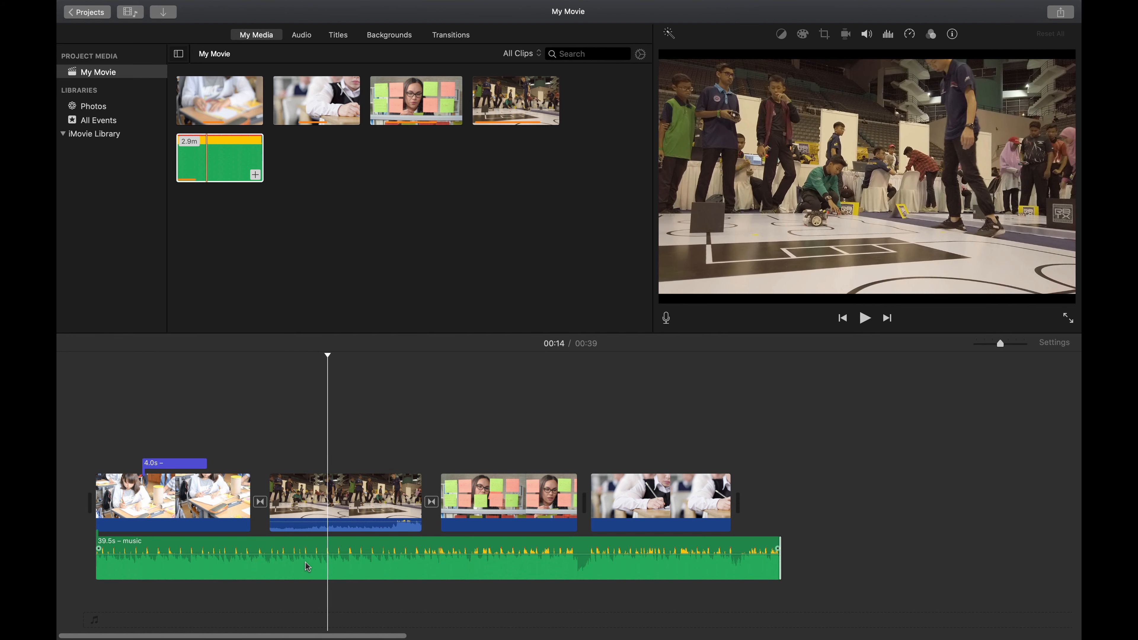
left_click(267, 553)
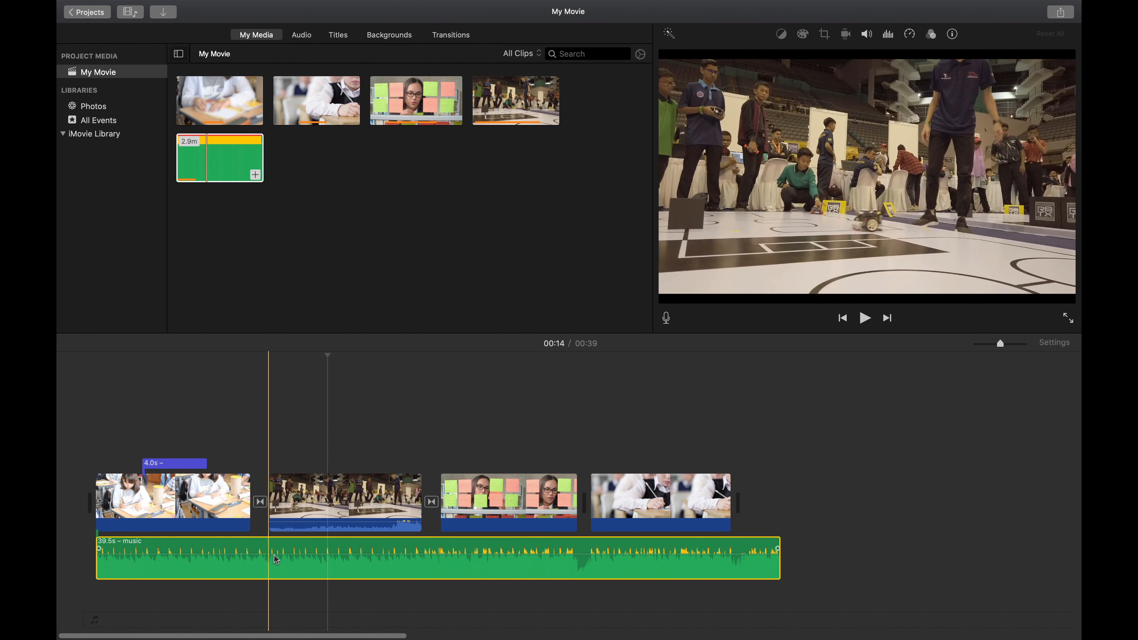
left_click(279, 561)
left_click_drag(277, 556, 278, 562)
key("space")
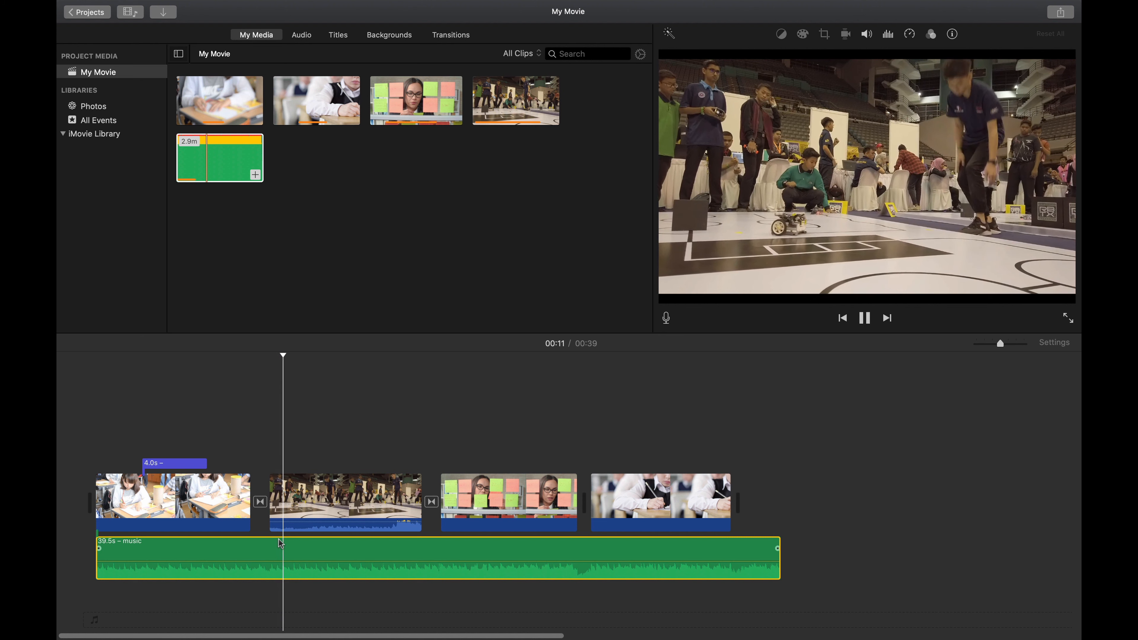
key("space")
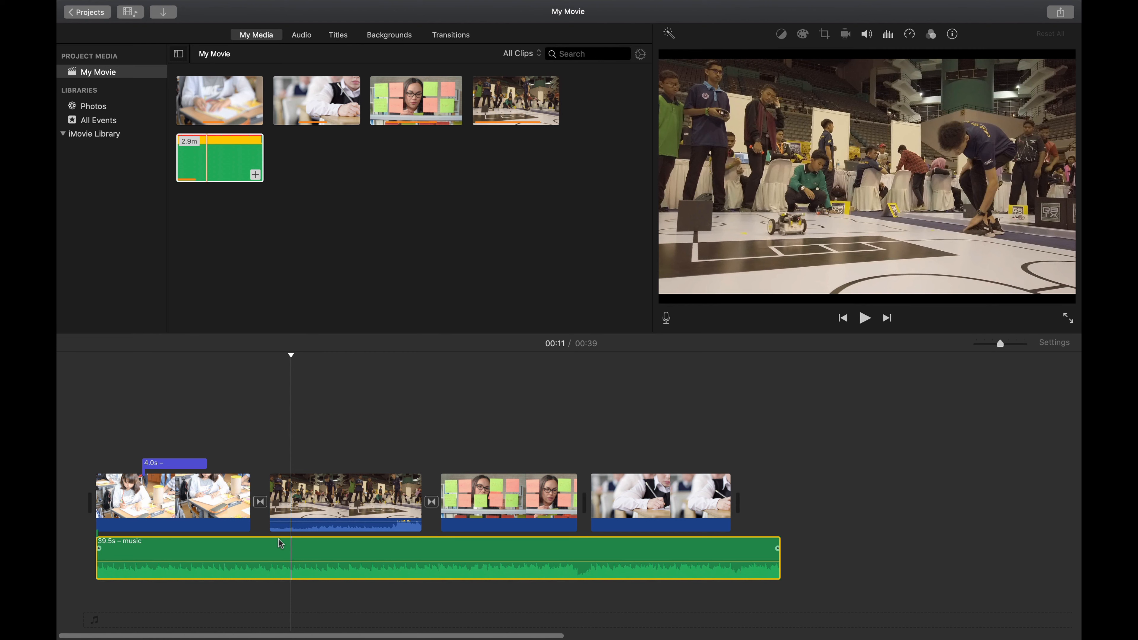
Step: Move the robot clip so it plays after the sticky-notes clip
left_click_drag(183, 370, 129, 366)
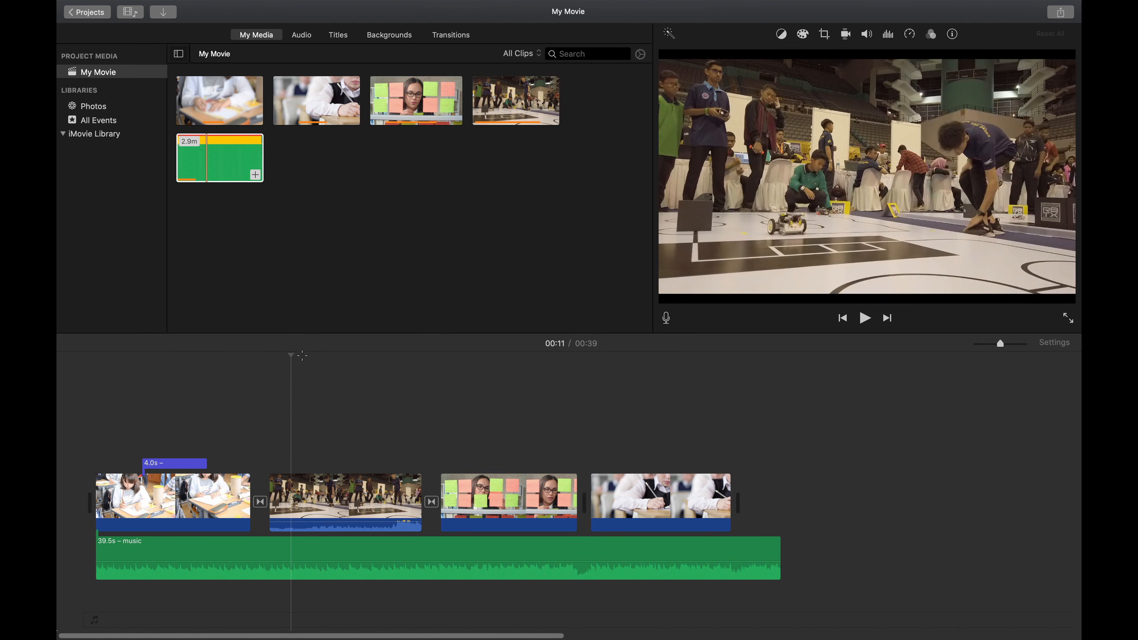
left_click(132, 361)
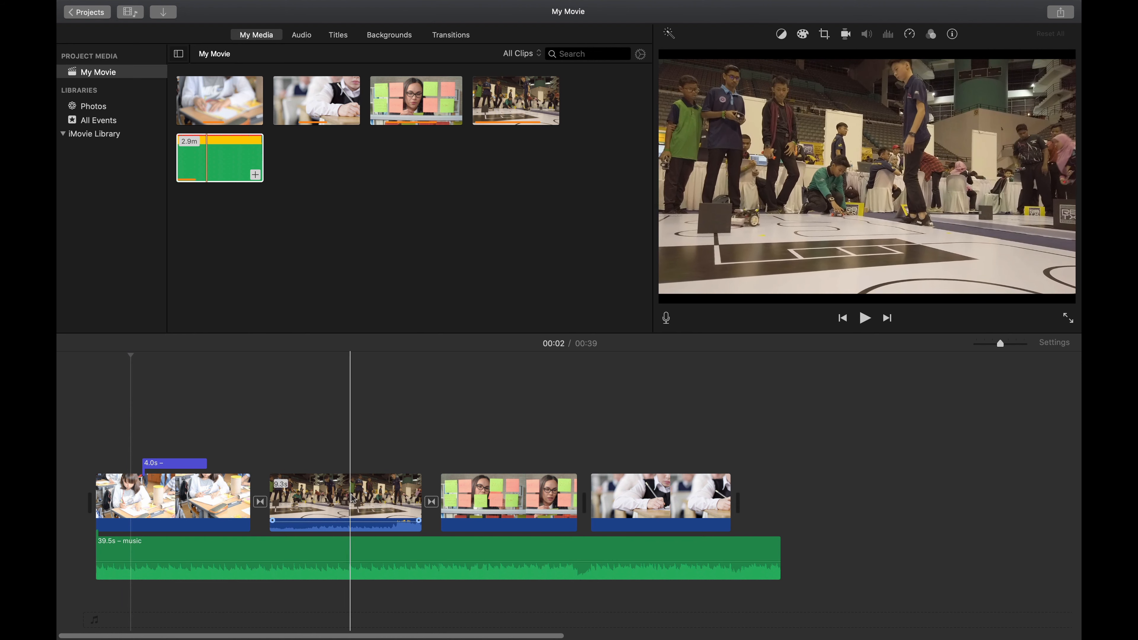
left_click_drag(350, 498, 573, 510)
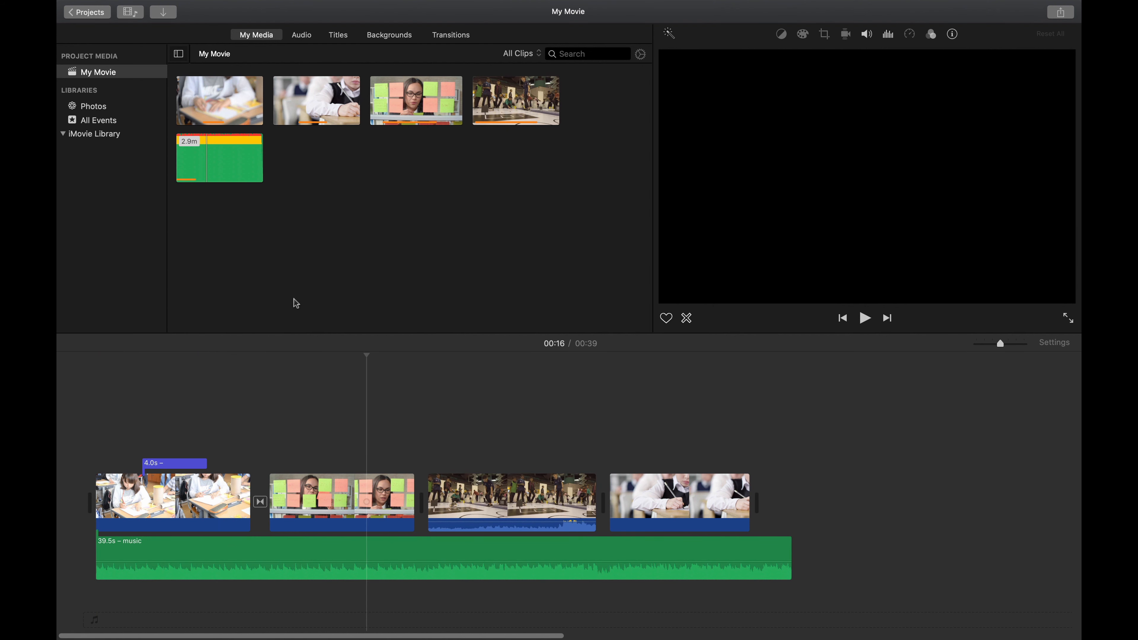
left_click_drag(300, 355, 304, 360)
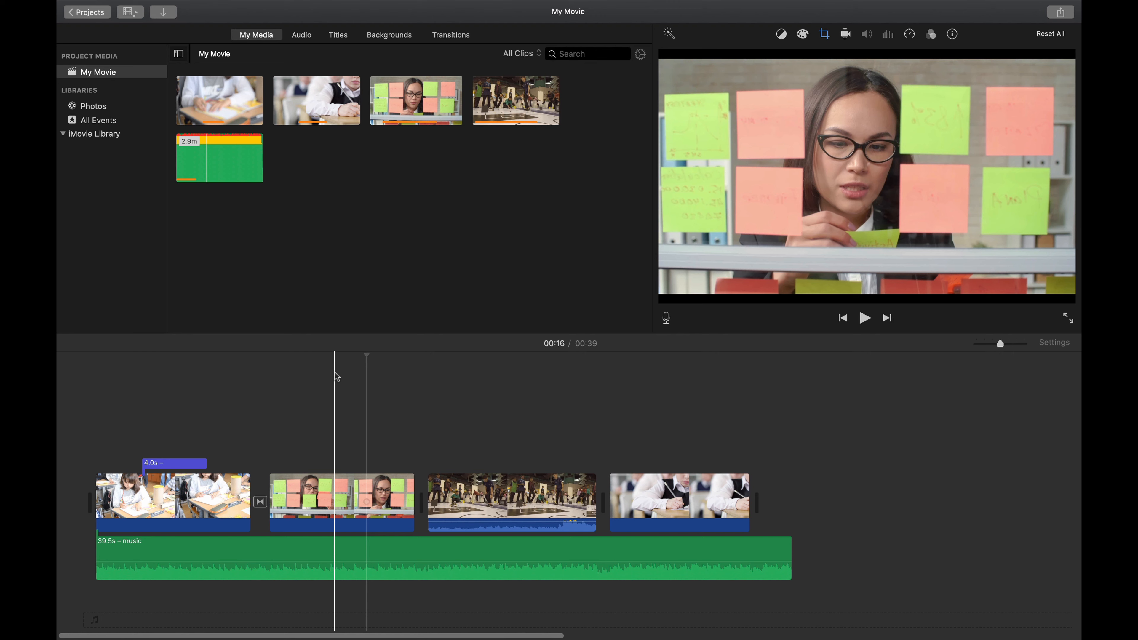
Step: Export the movie as a file at 1080p, High quality, saved as My Movie in Documents
left_click(1058, 19)
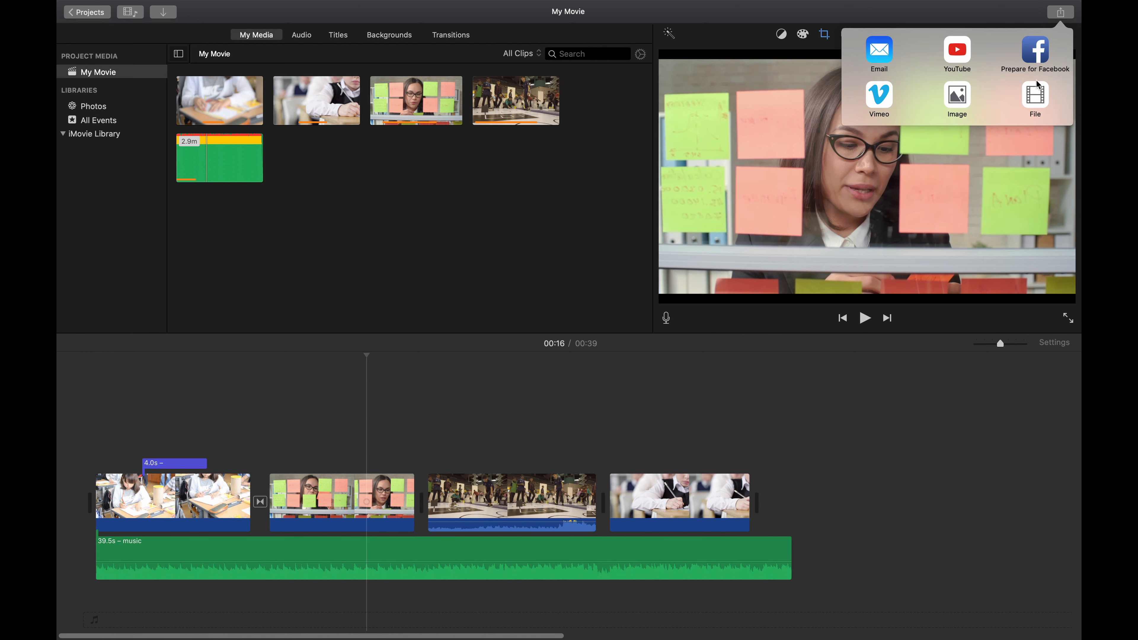
left_click(1045, 104)
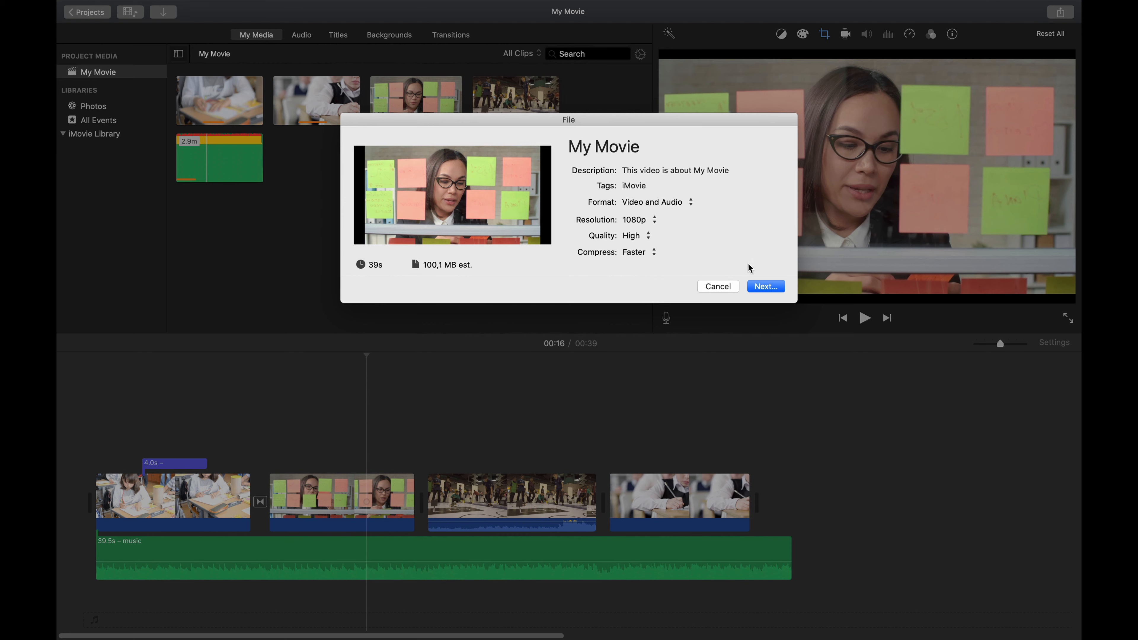
left_click(751, 290)
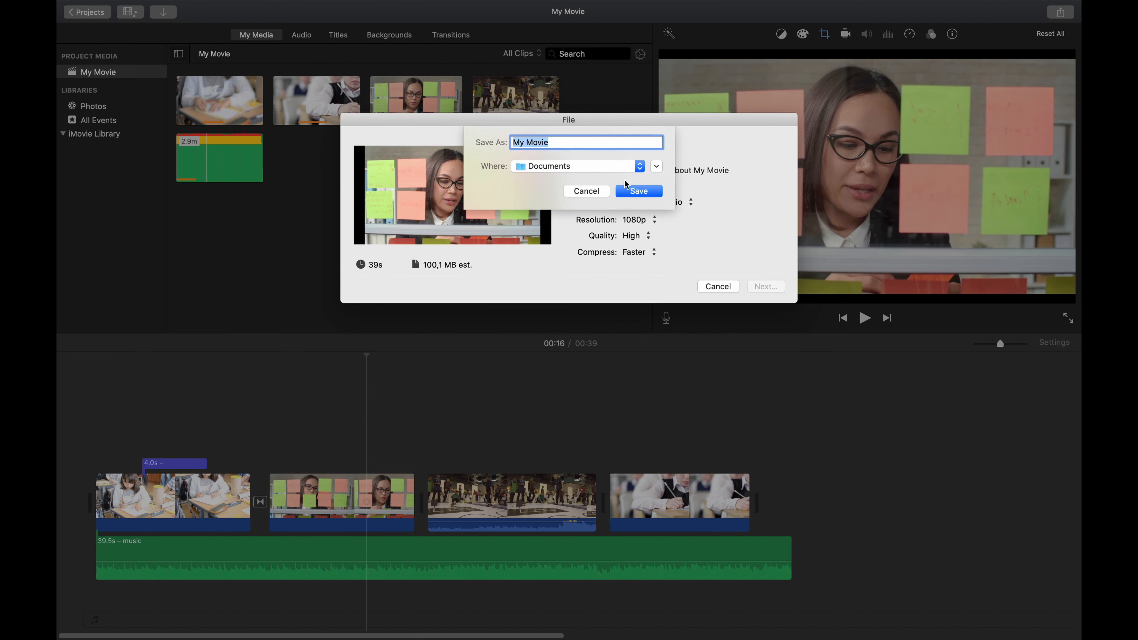
left_click(609, 167)
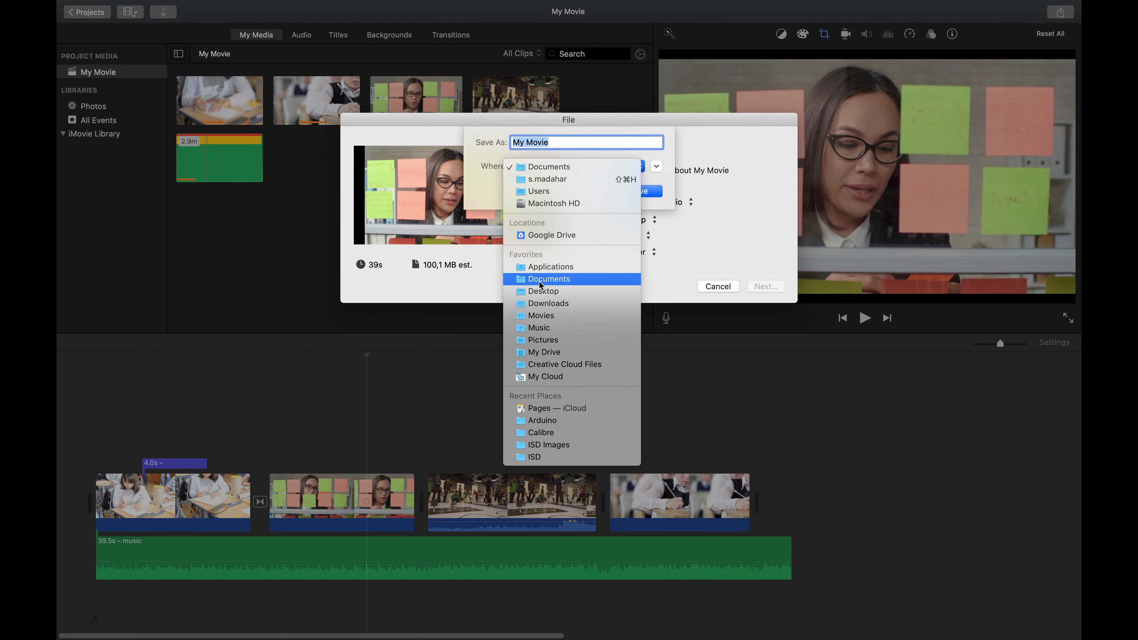
left_click(539, 291)
left_click(639, 192)
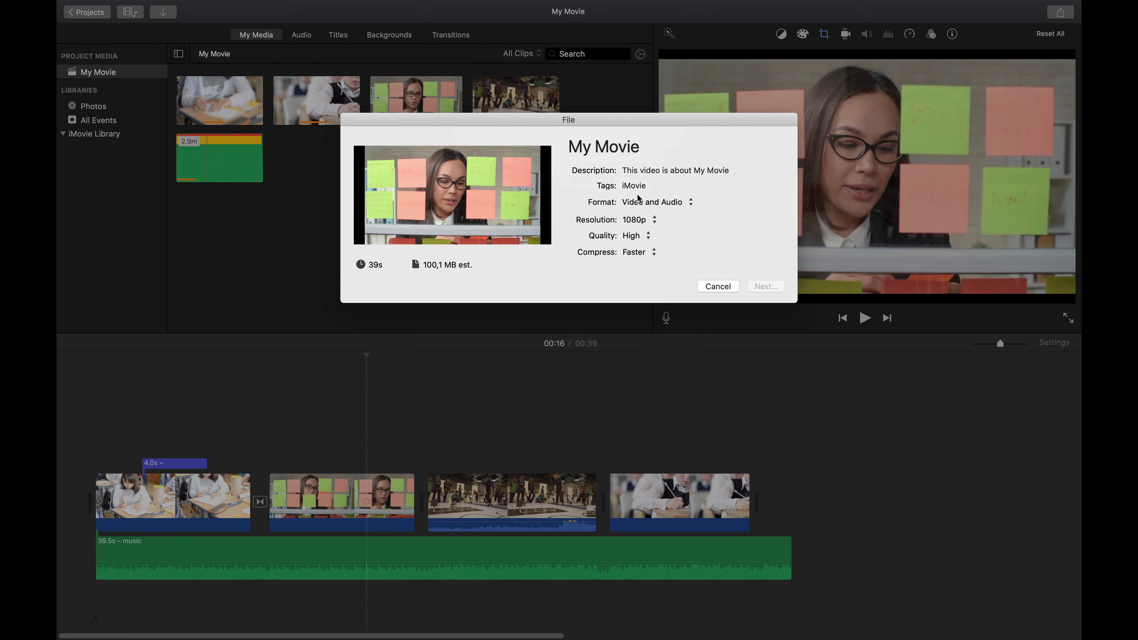